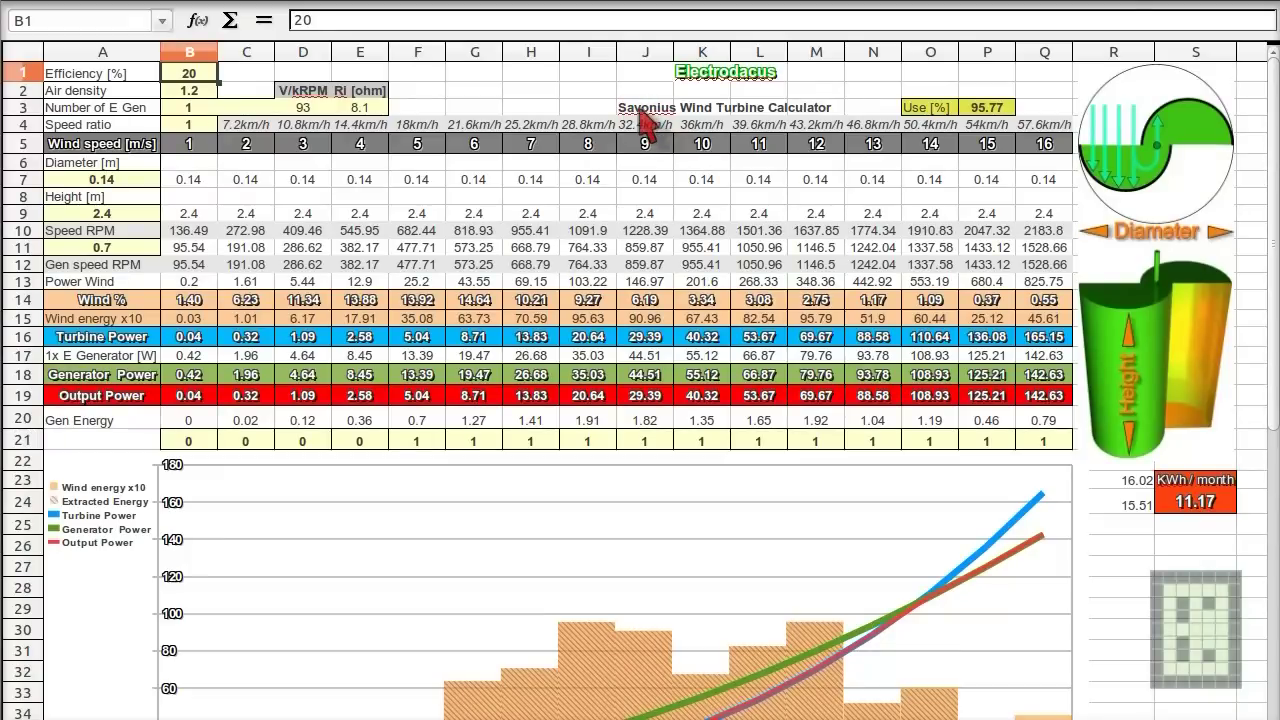
Review the turbine efficiency, air density and number-of-generators inputs in cells B1 to B3.
left_click(205, 90)
left_click(208, 72)
left_click(206, 88)
left_click(182, 75)
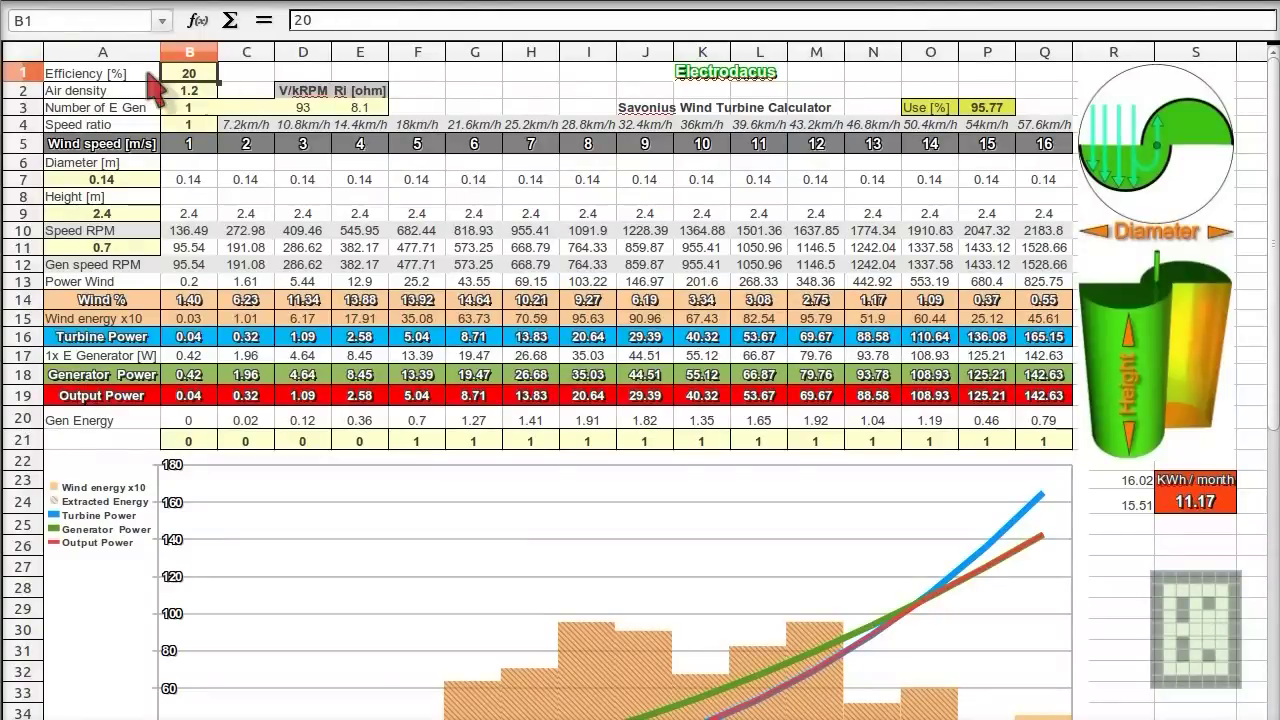
left_click(205, 91)
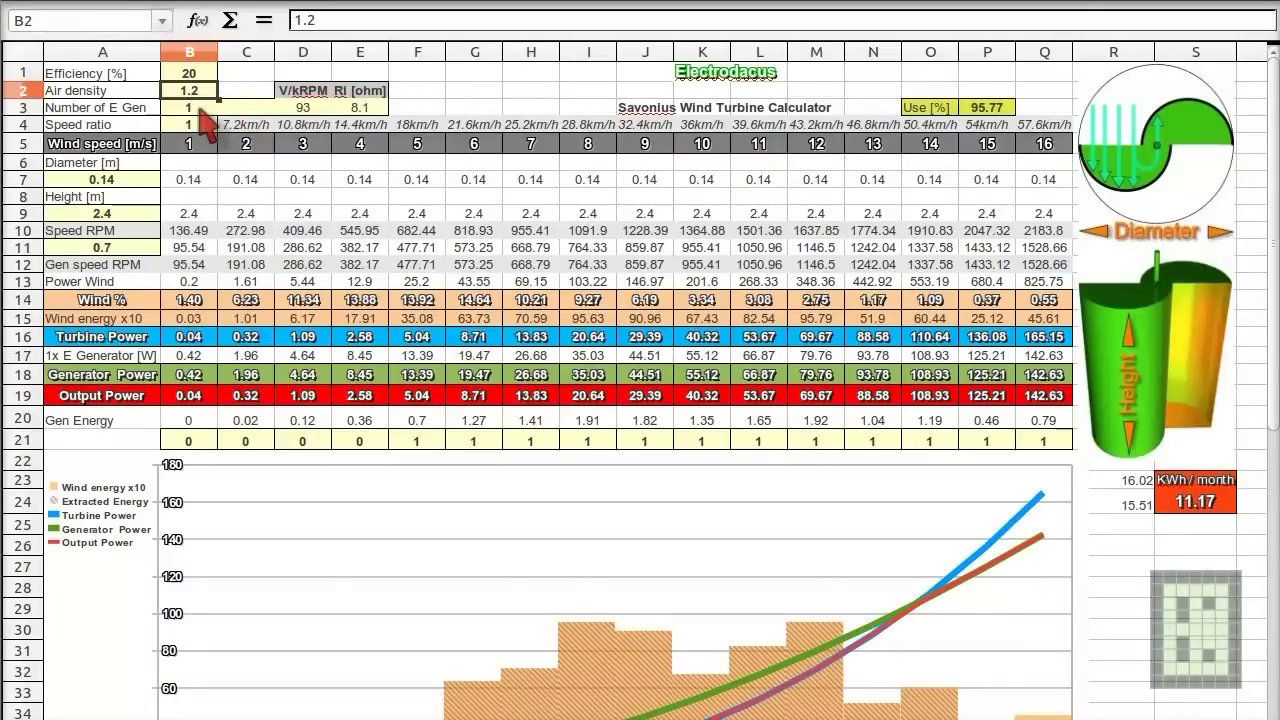
left_click(202, 103)
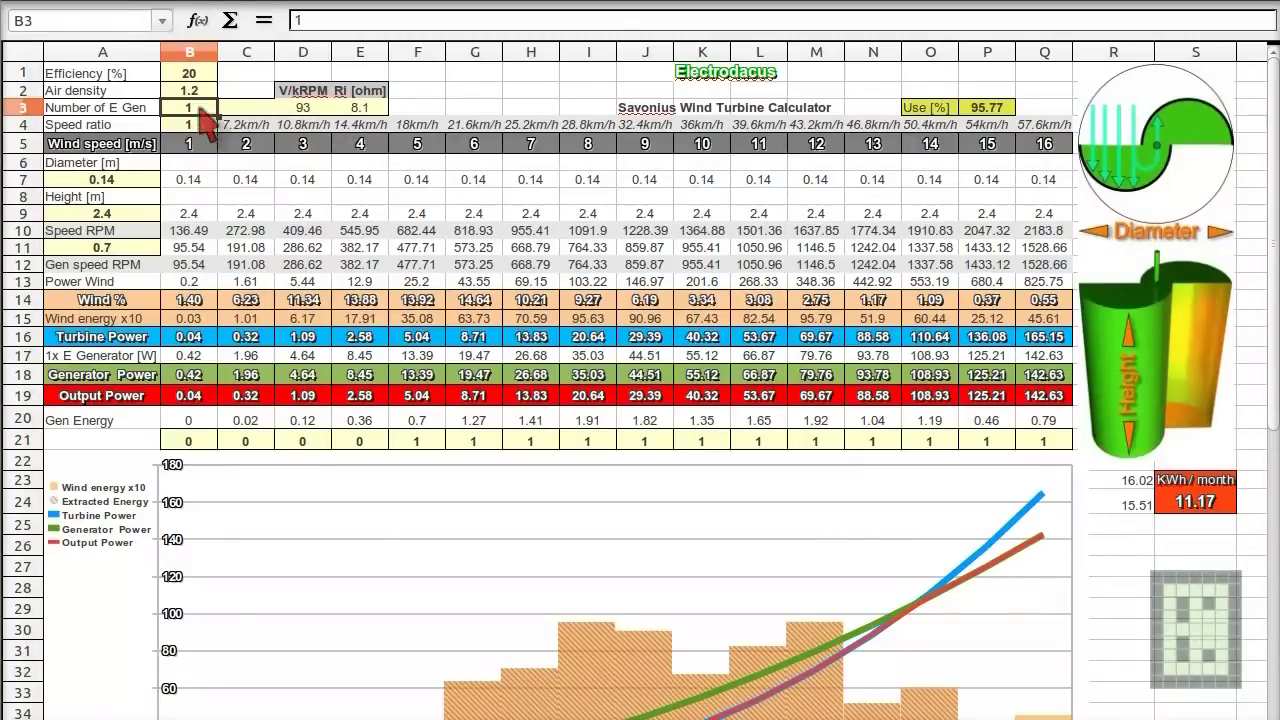
Review the generator's V/kRPM constant in D3 and its internal resistance in E3.
left_click(313, 110)
left_click(372, 108)
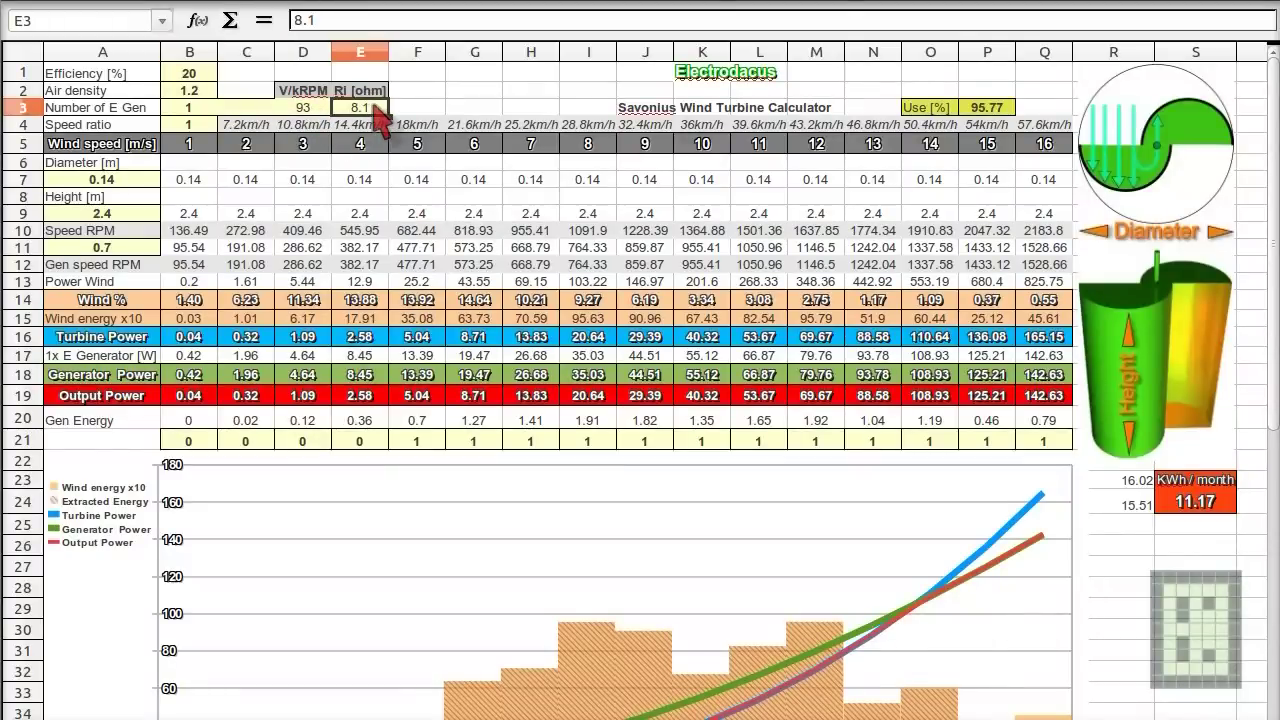
left_click(295, 108)
left_click(384, 108)
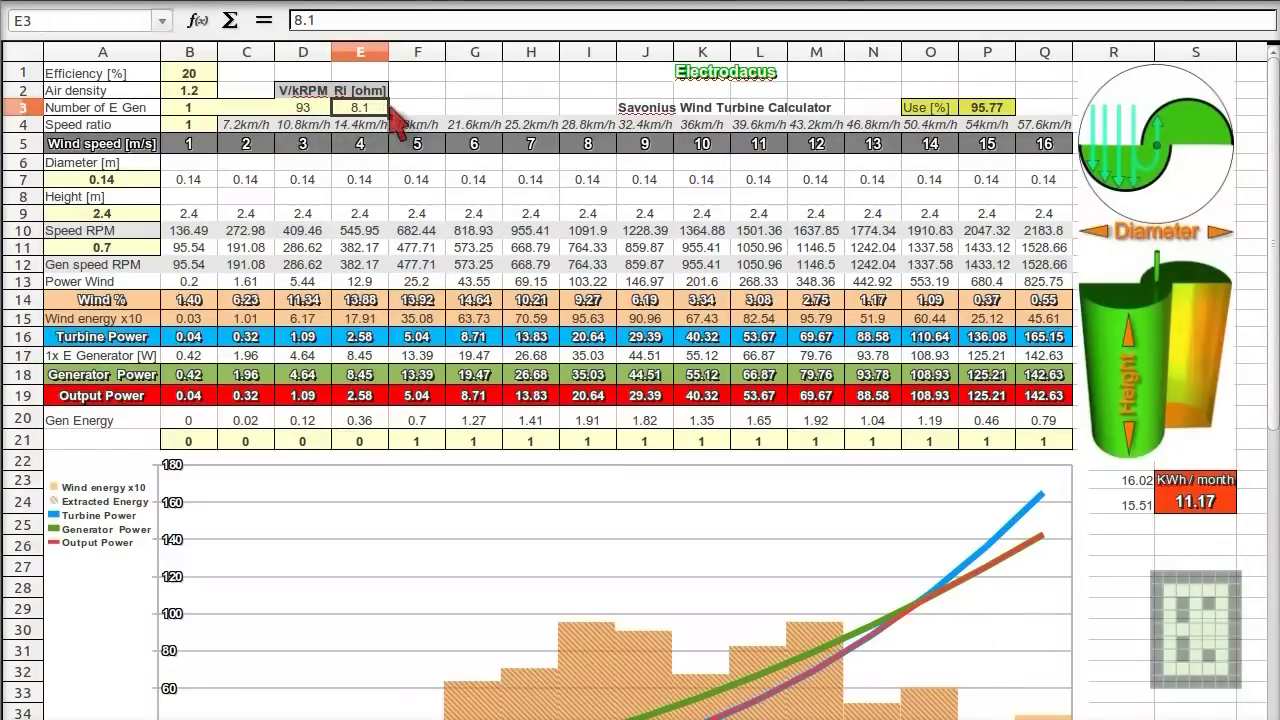
left_click(284, 106)
left_click(380, 110)
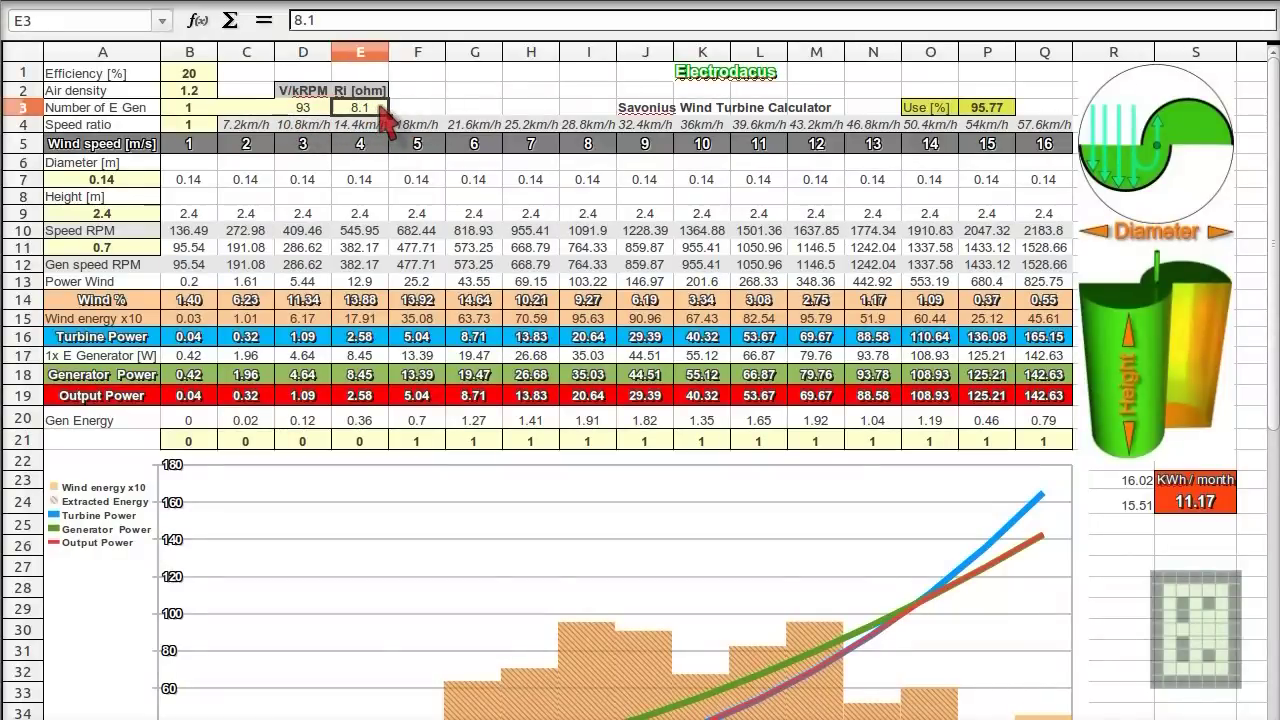
left_click(290, 108)
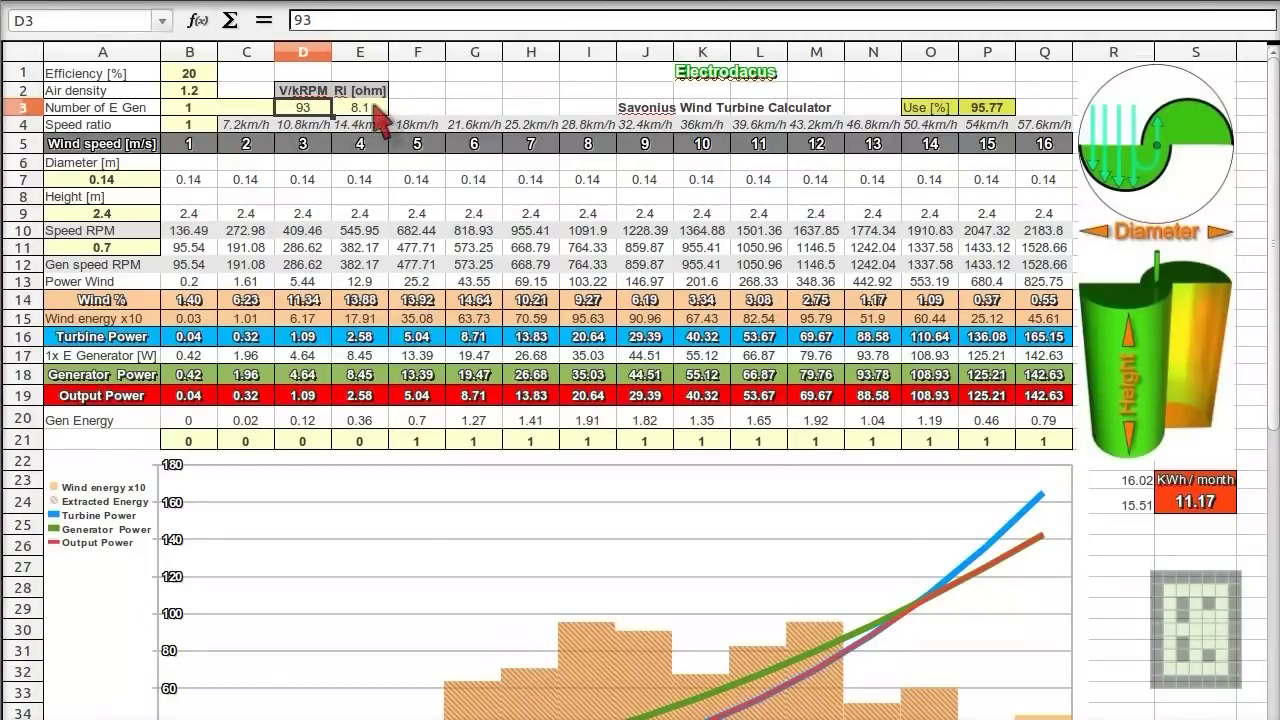
left_click(372, 108)
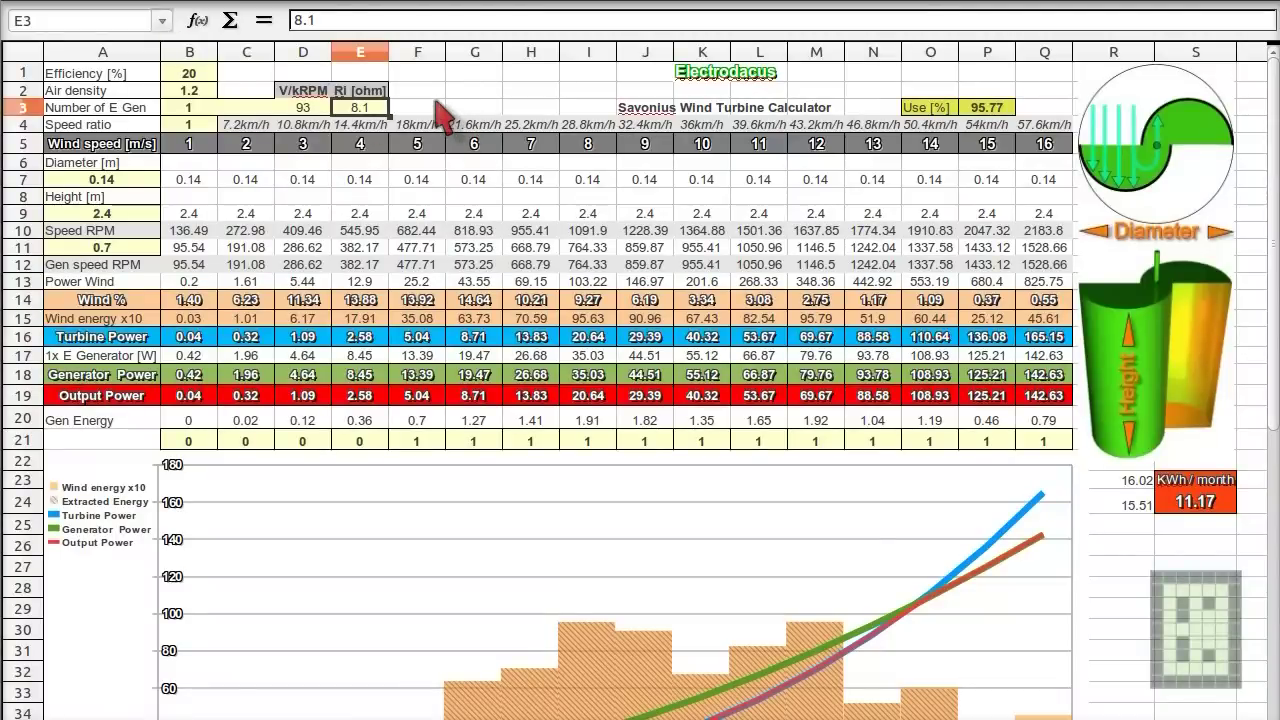
Review the speed ratio in B4 and the turbine diameter and height inputs in A7 and A9.
left_click(196, 127)
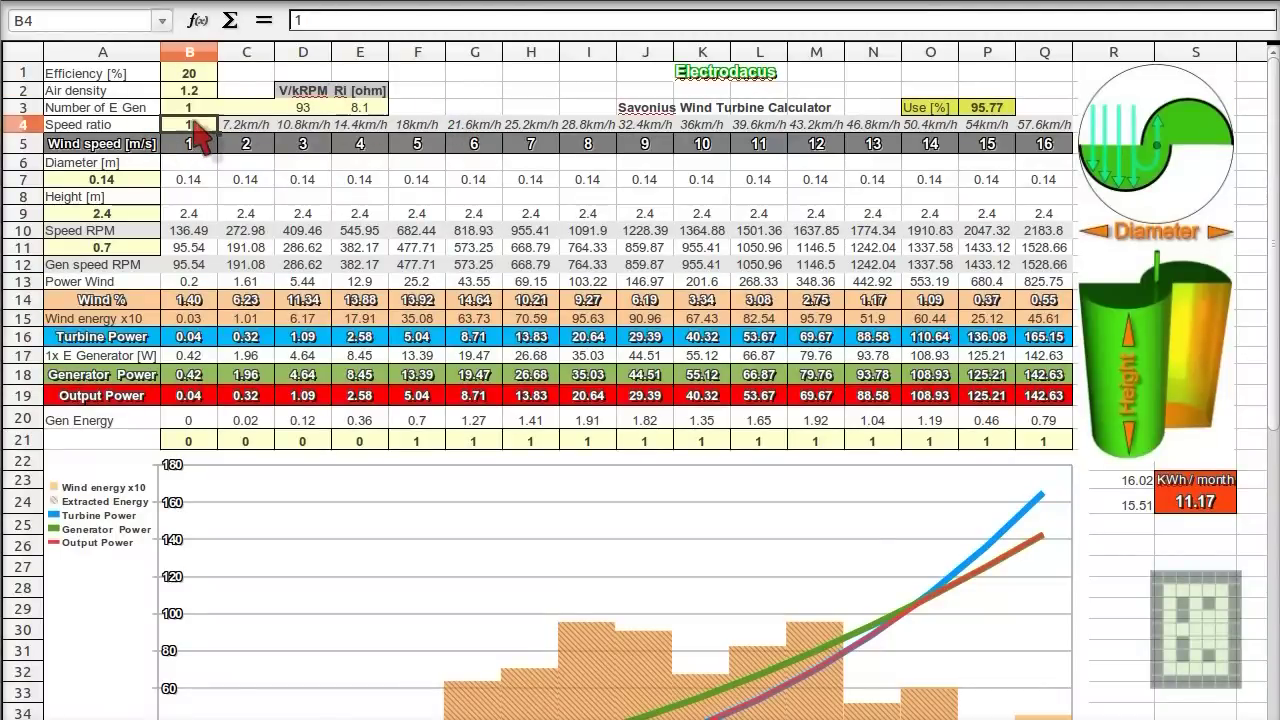
left_click(140, 180)
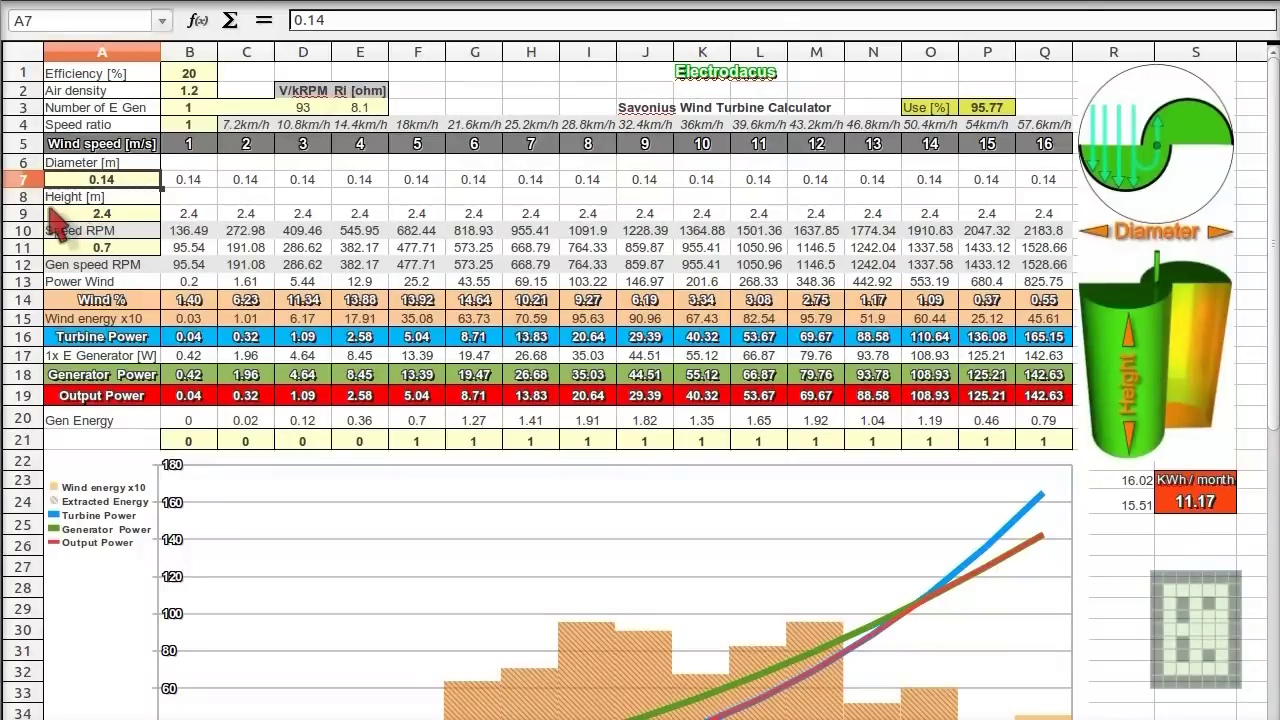
left_click(110, 215)
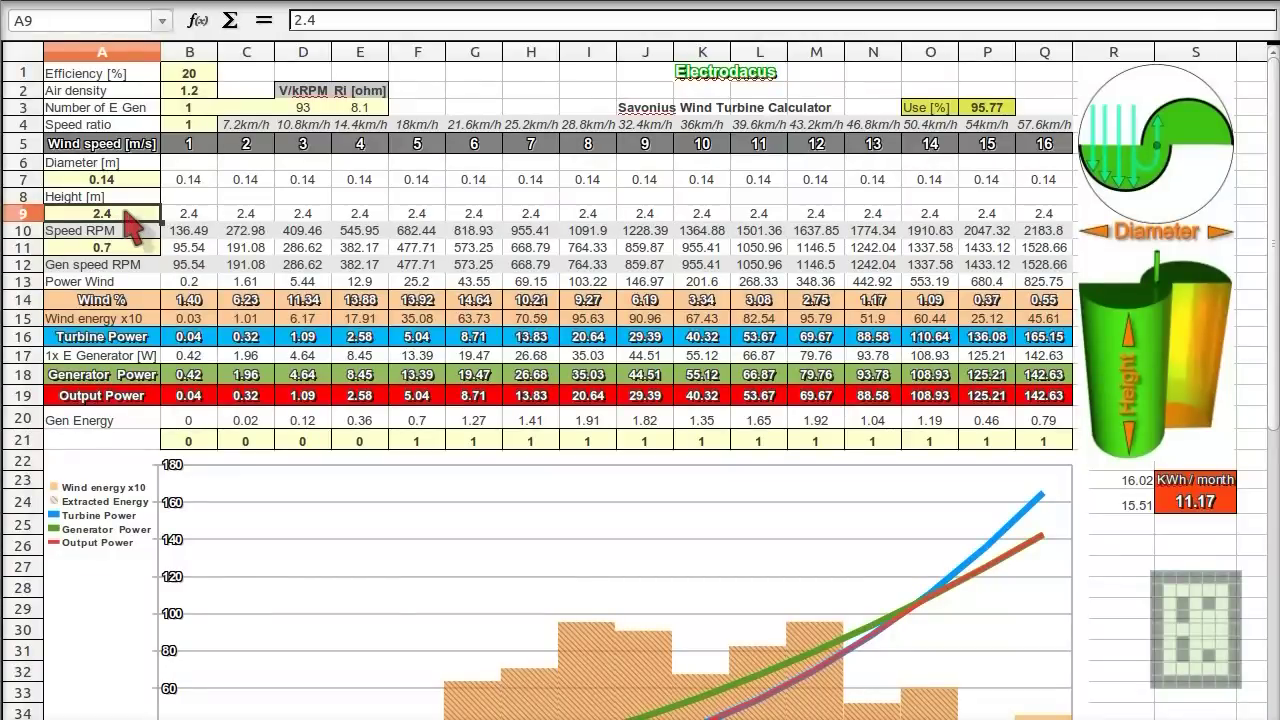
left_click(147, 183)
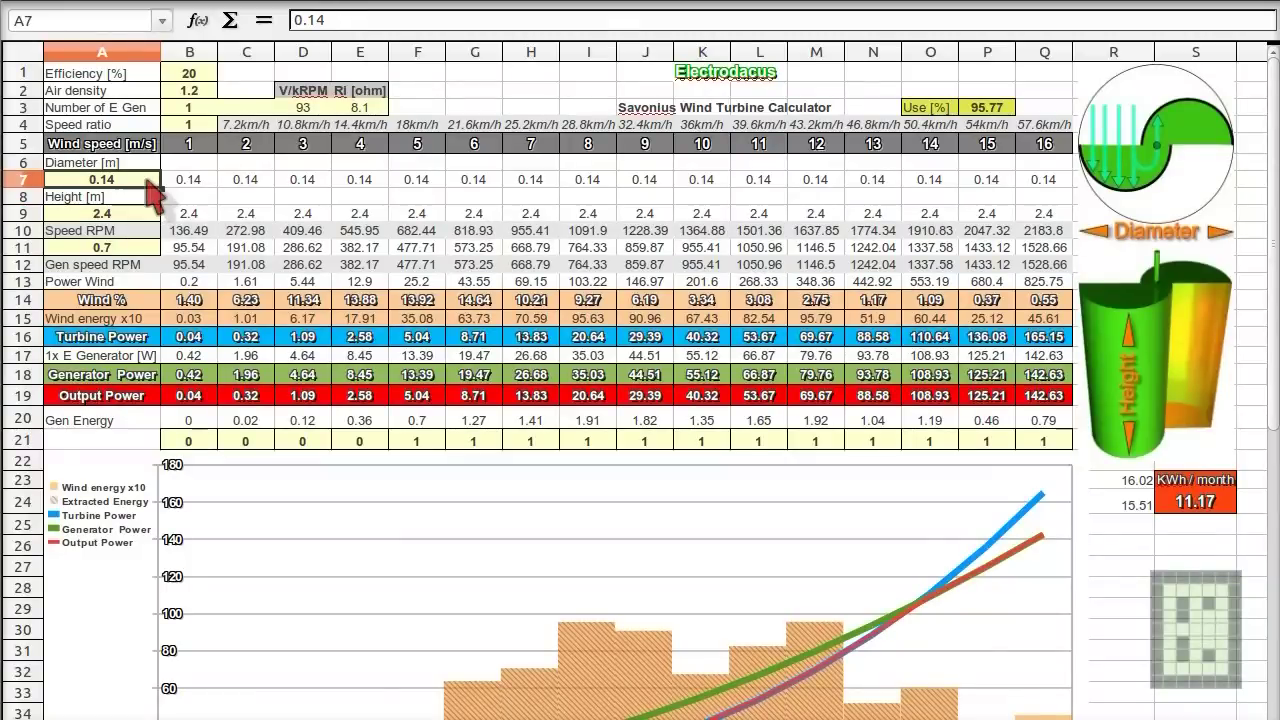
Examine the Speed RPM formula in B10 and how the factor in A11 relates to the reduced speed in B11.
left_click(193, 234)
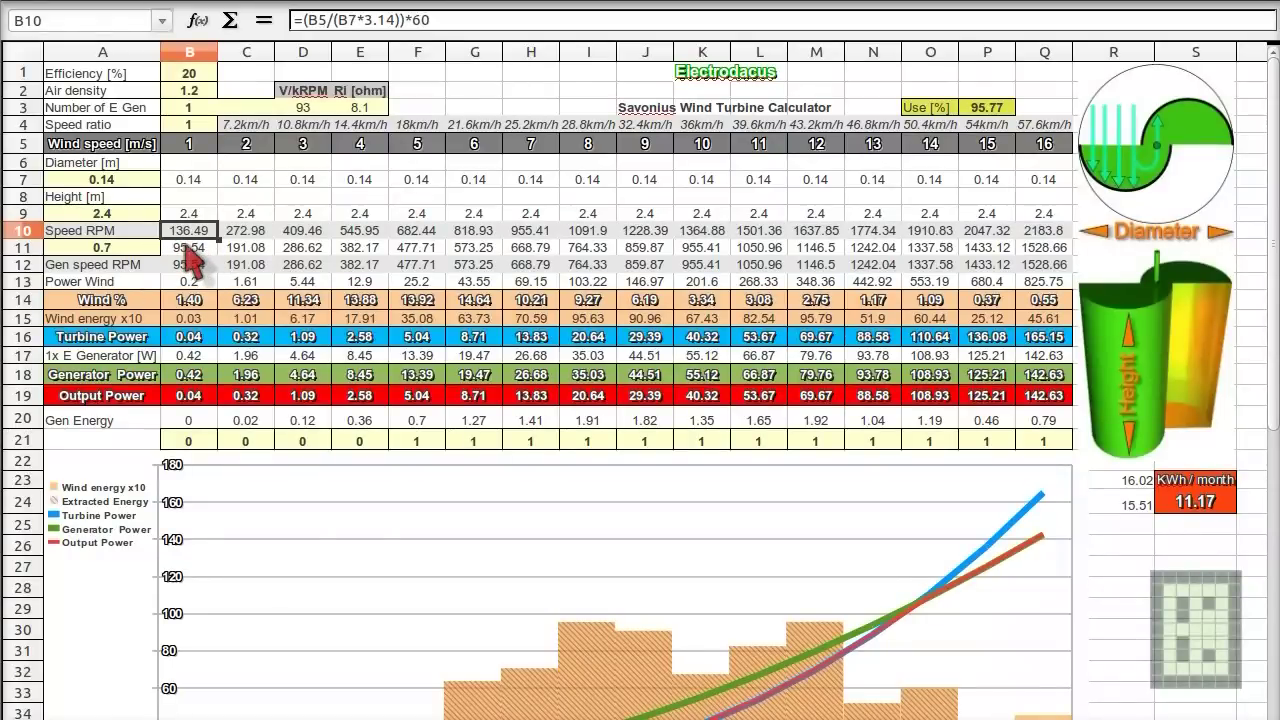
left_click(189, 250)
left_click(188, 234)
left_click(150, 252)
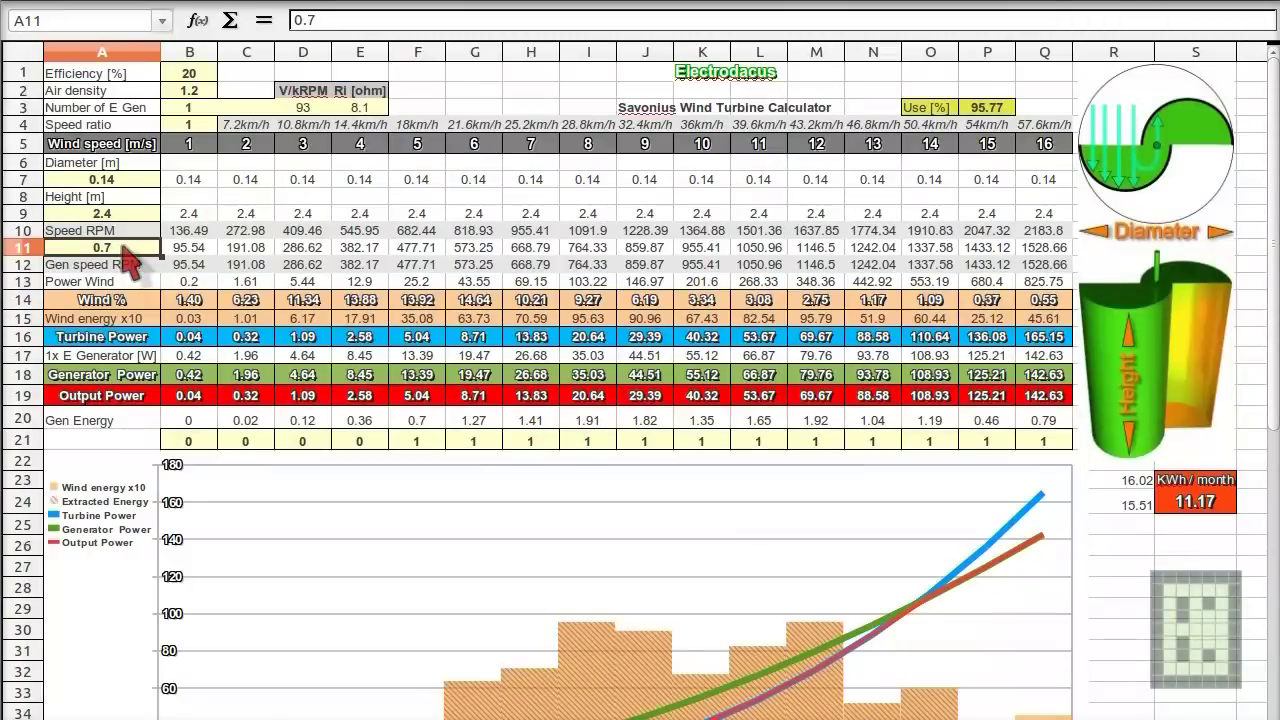
left_click(192, 238)
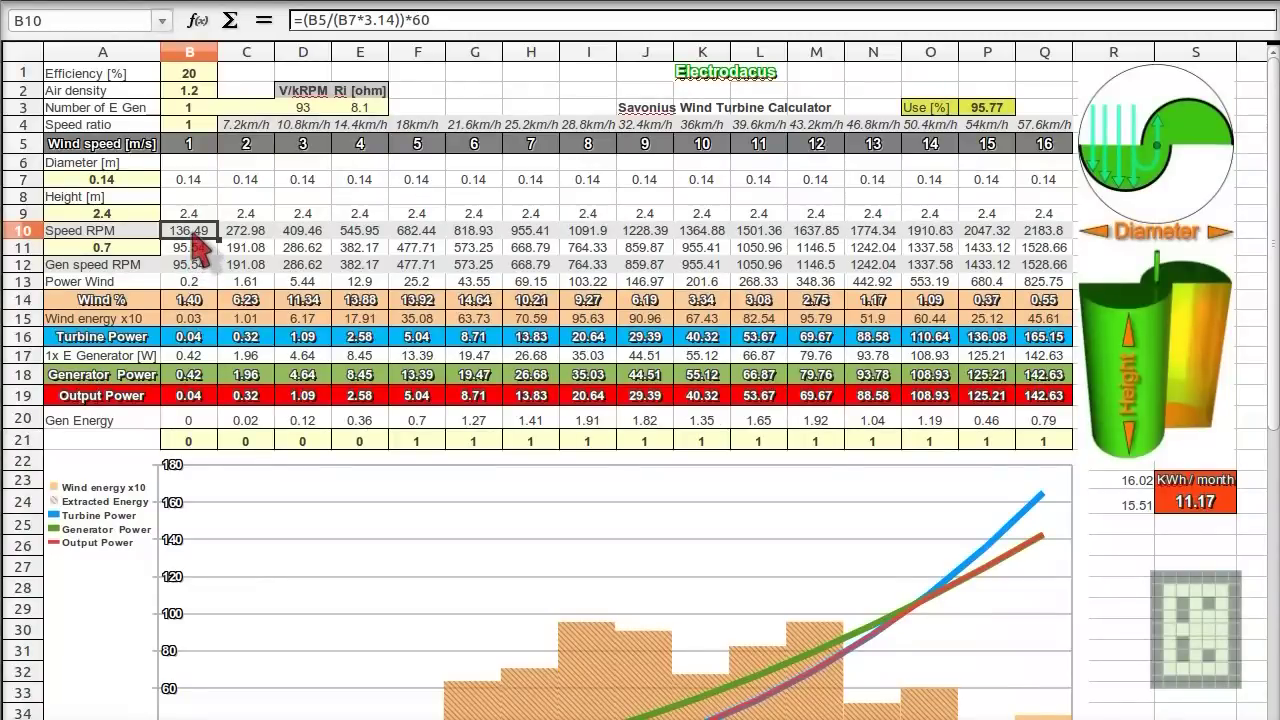
left_click(152, 250)
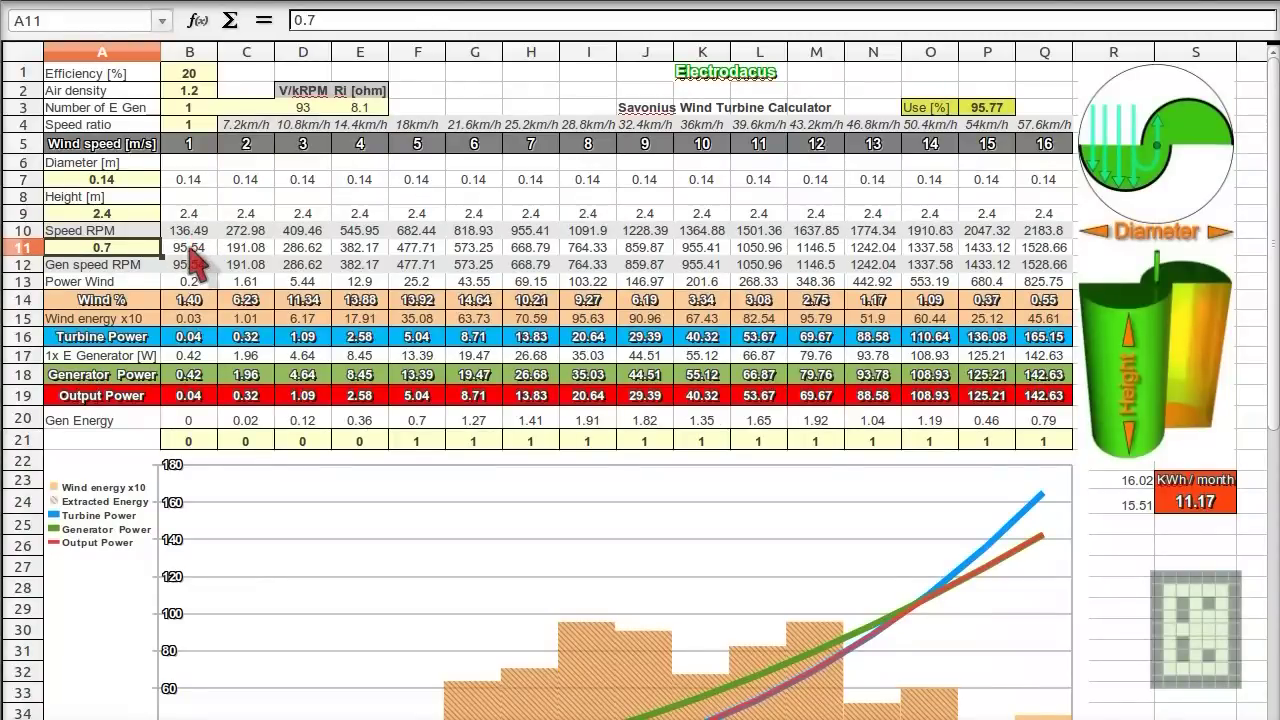
left_click(195, 249)
left_click(143, 250)
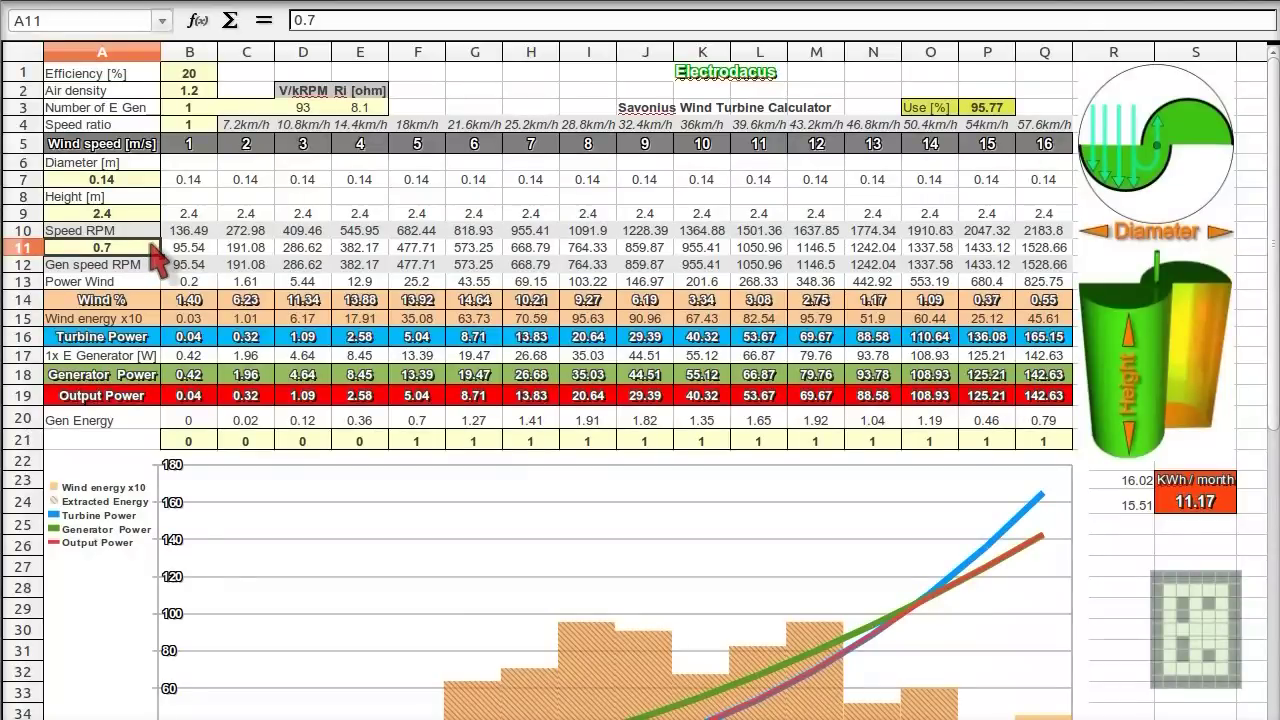
Examine the Gen speed RPM formula in B12 against the turbine speed in B11 and the speed ratio in B4.
left_click(150, 266)
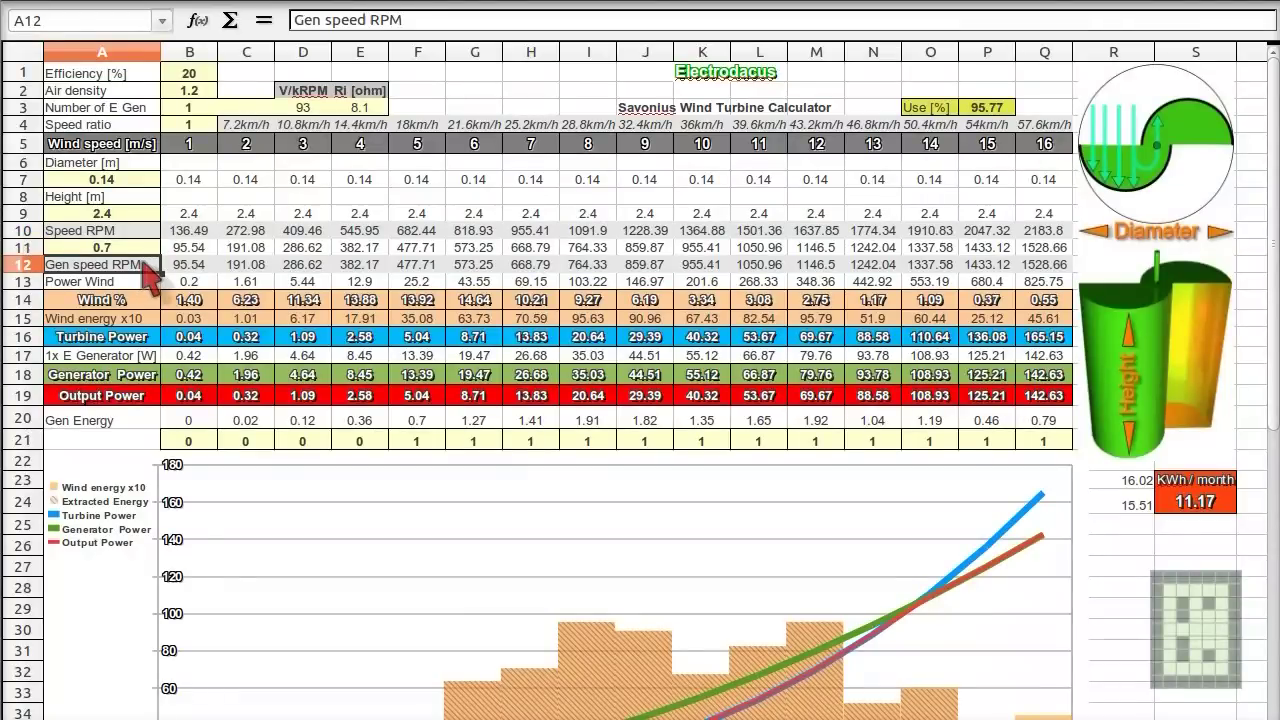
left_click(207, 267)
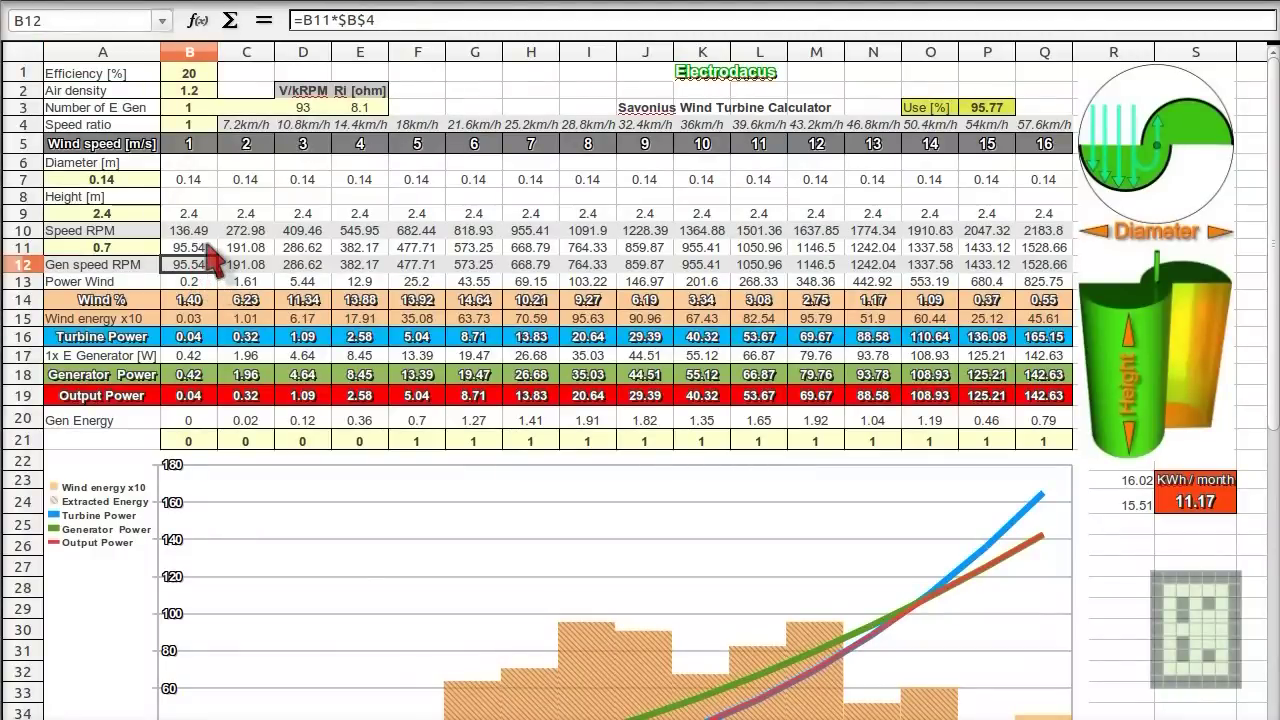
left_click(207, 248)
left_click(207, 265)
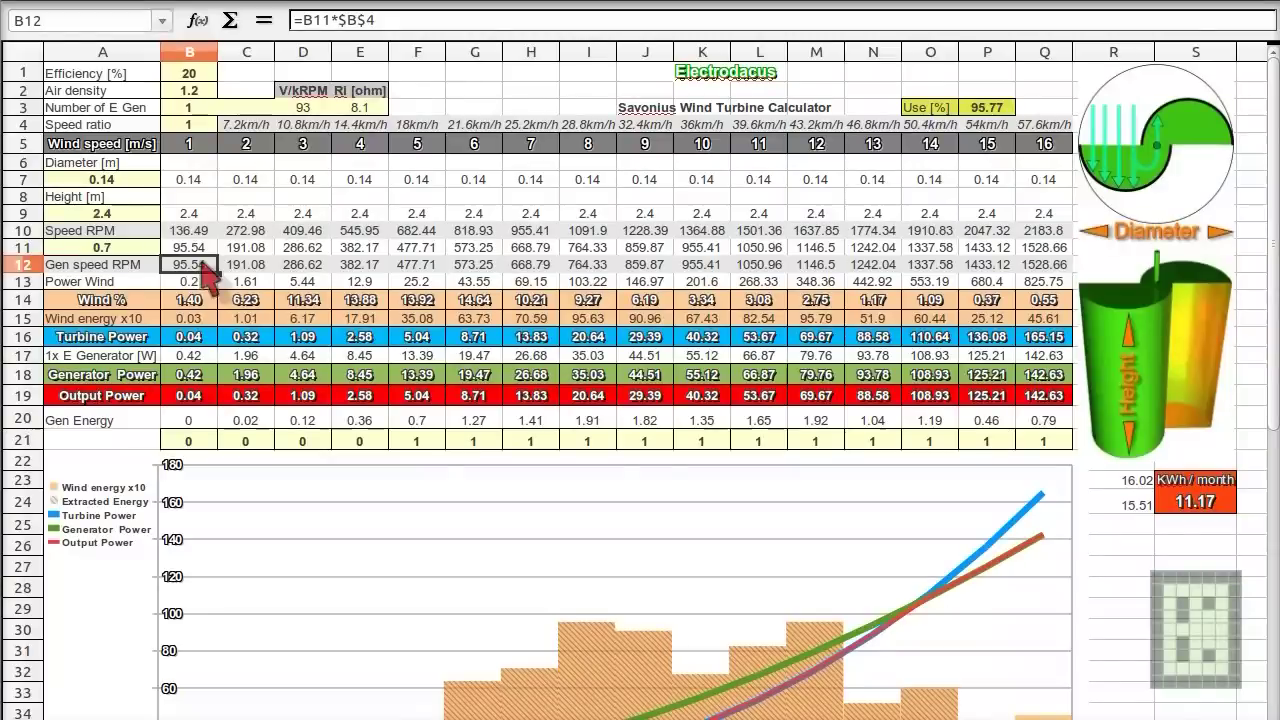
left_click(203, 126)
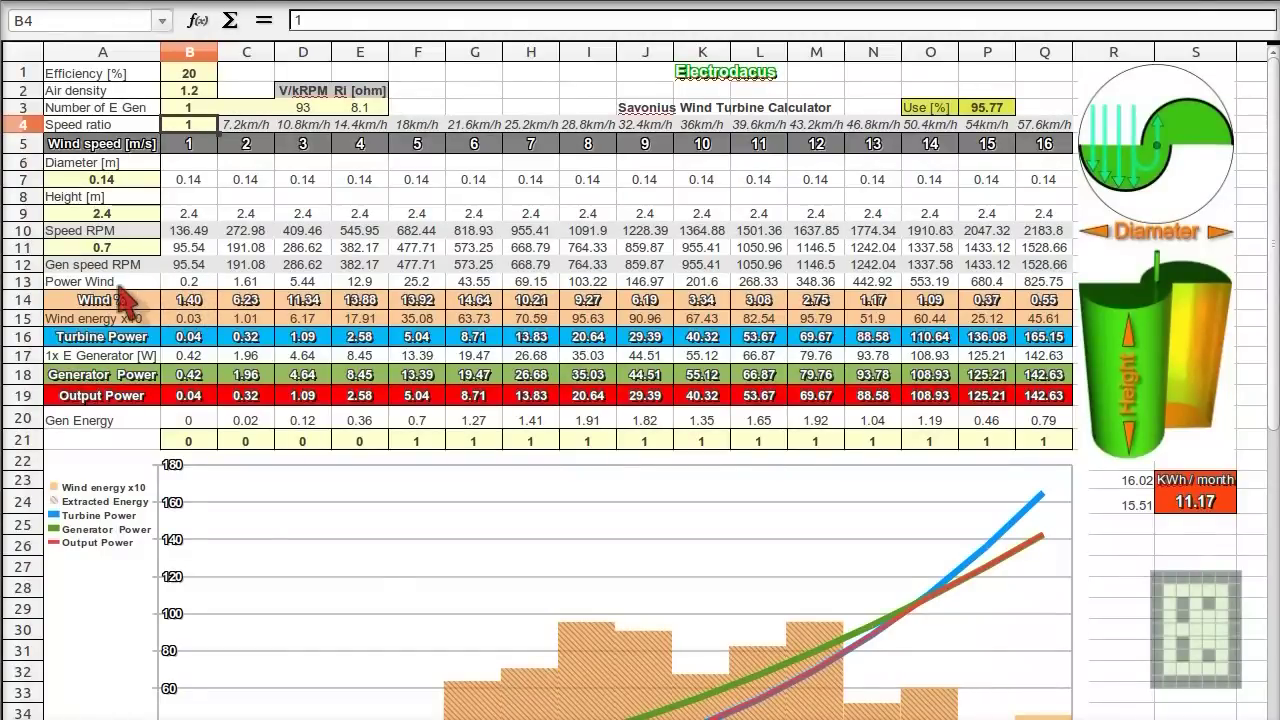
Examine the Power Wind formula in B13 alongside the efficiency input in B1.
left_click(176, 283)
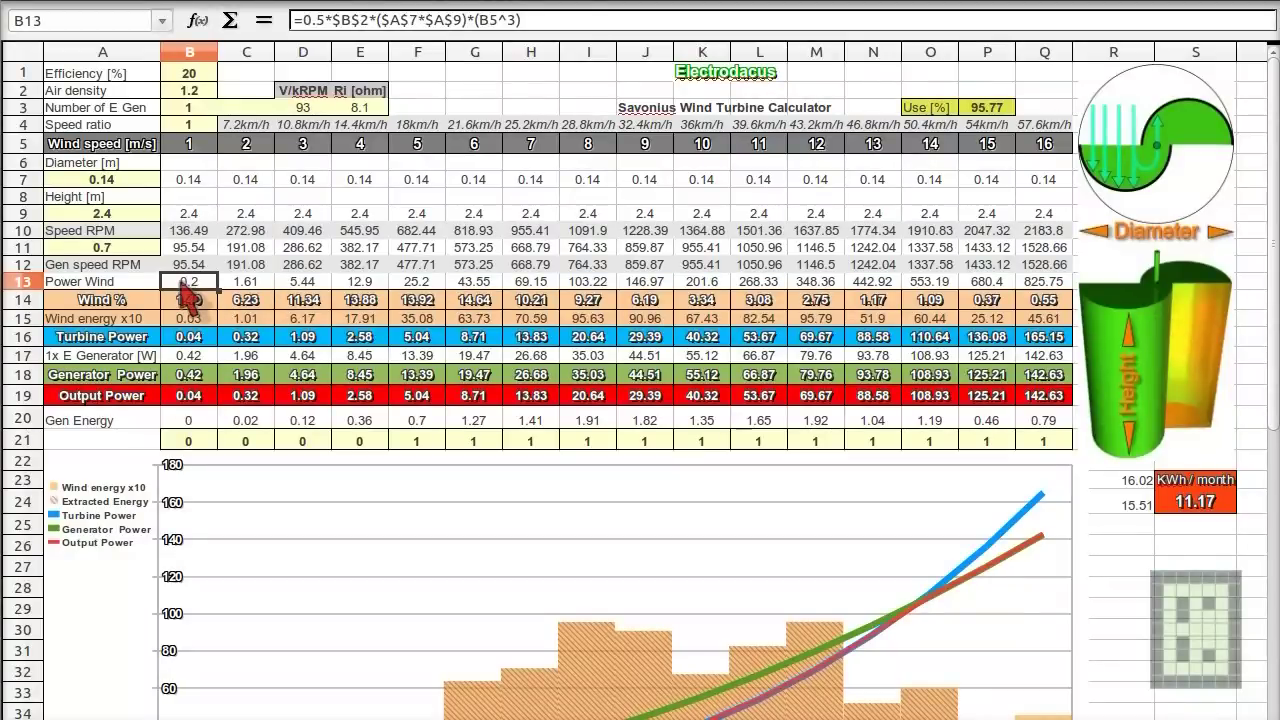
left_click(189, 76)
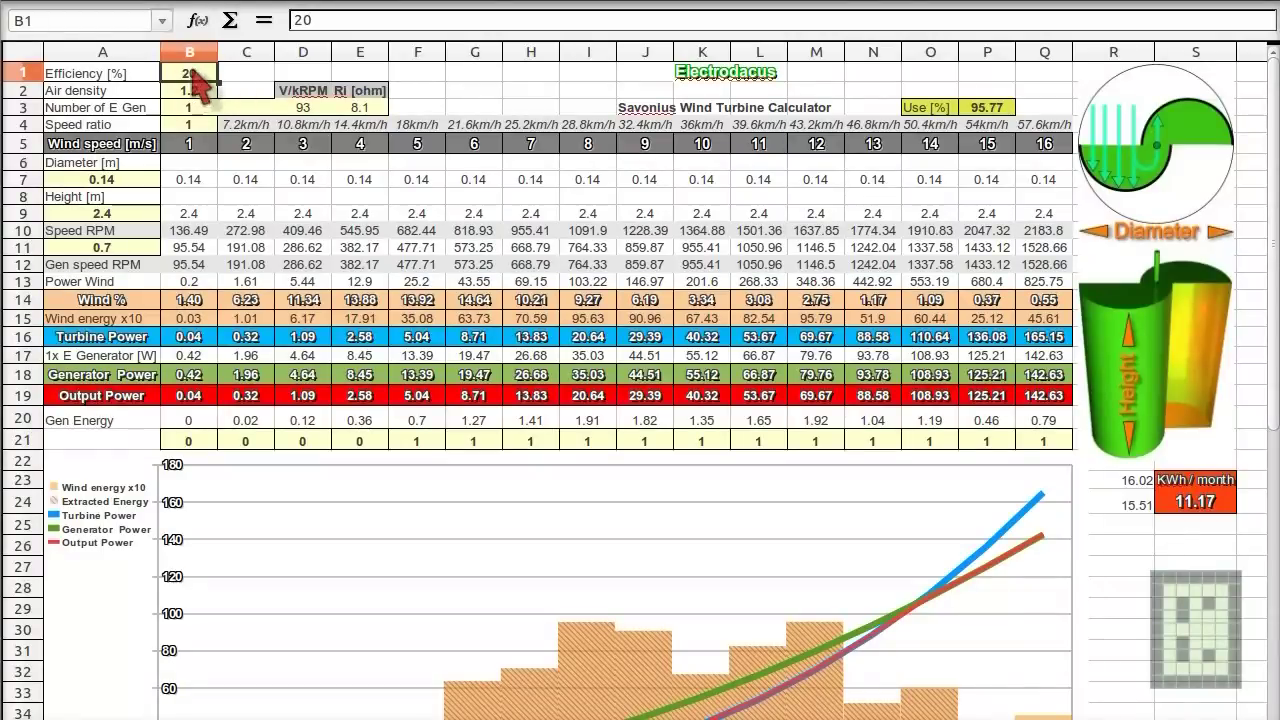
left_click(205, 283)
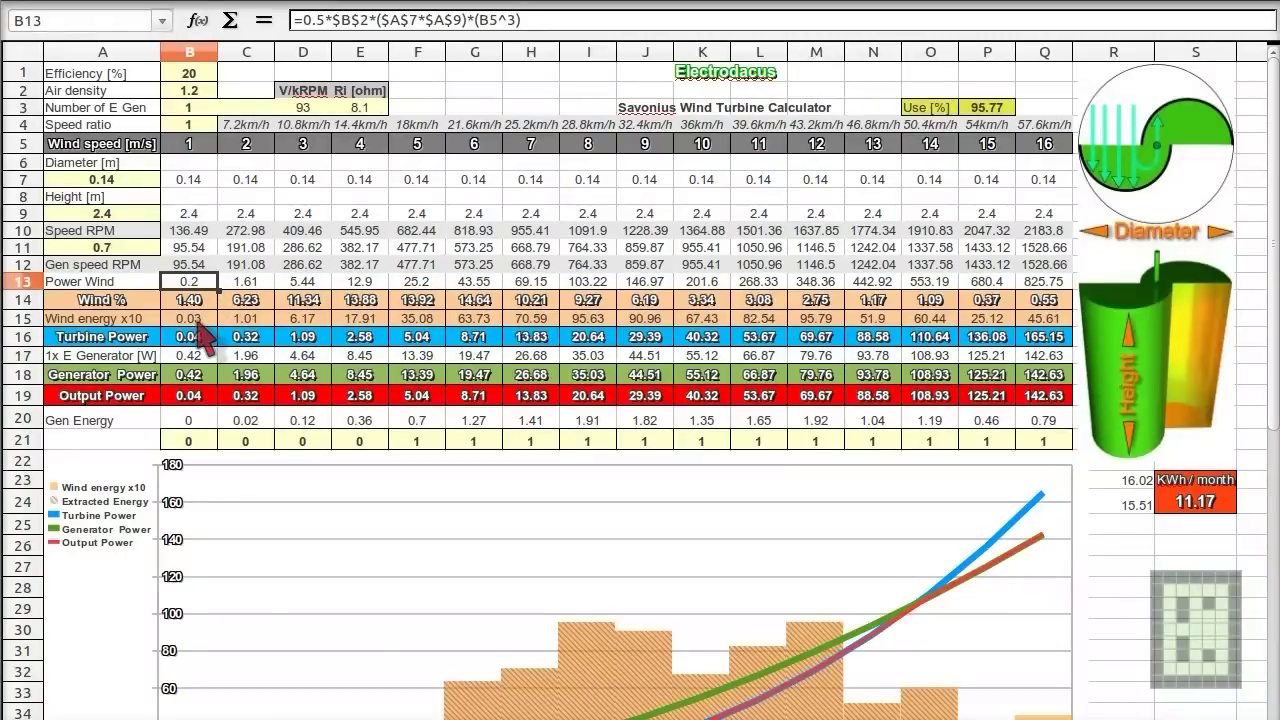
Examine the Wind energy x10 formula in B15 and the wind energy bars in the chart below the table.
left_click(200, 318)
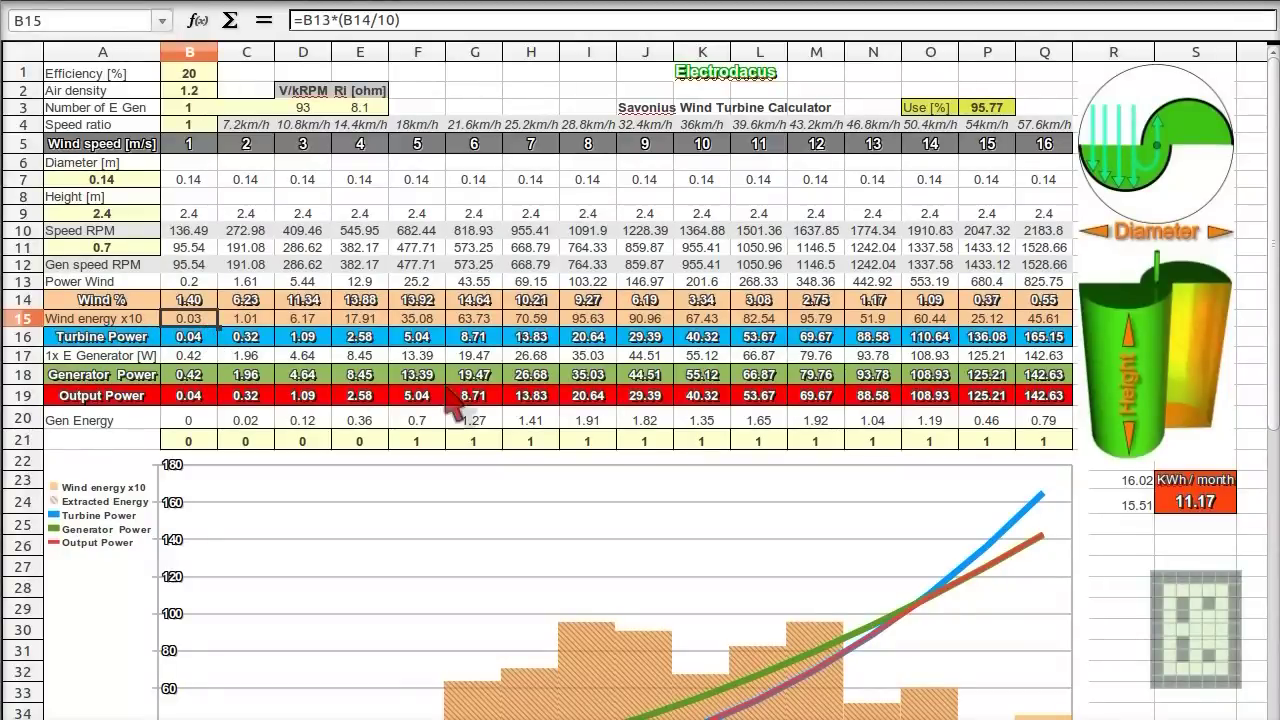
scroll(455, 400, "down", 4)
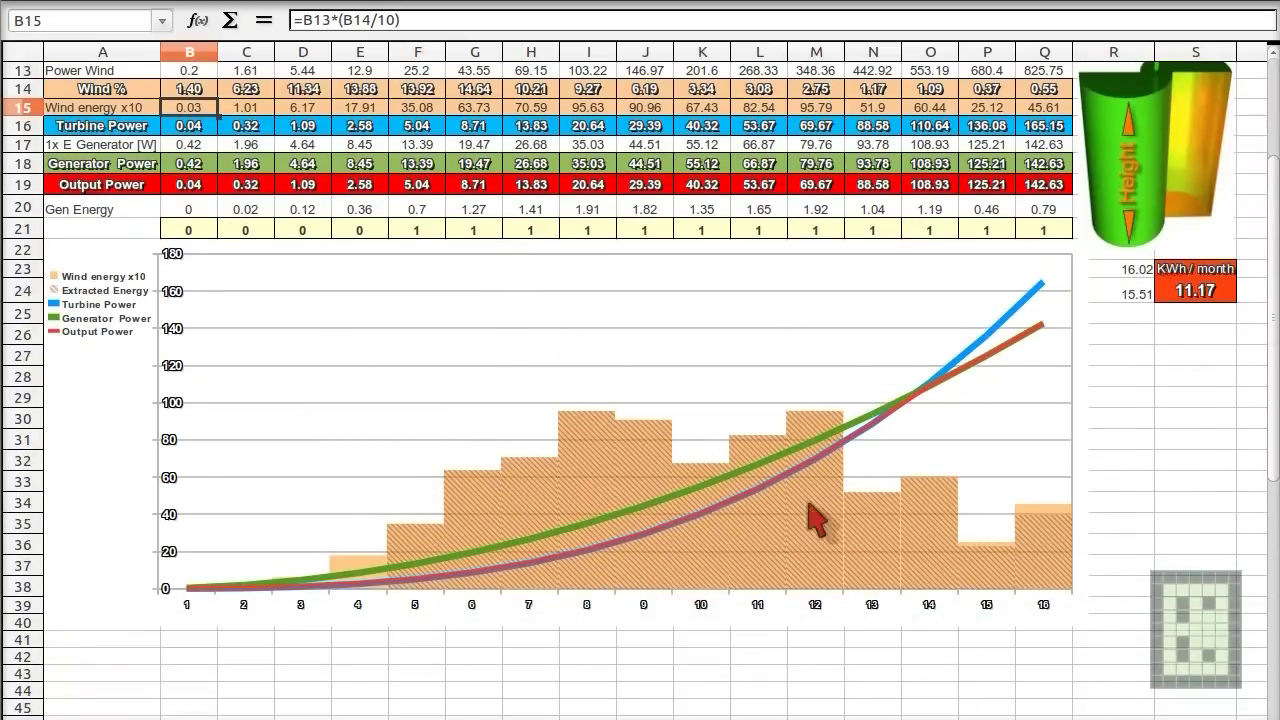
scroll(557, 503, "up", 2)
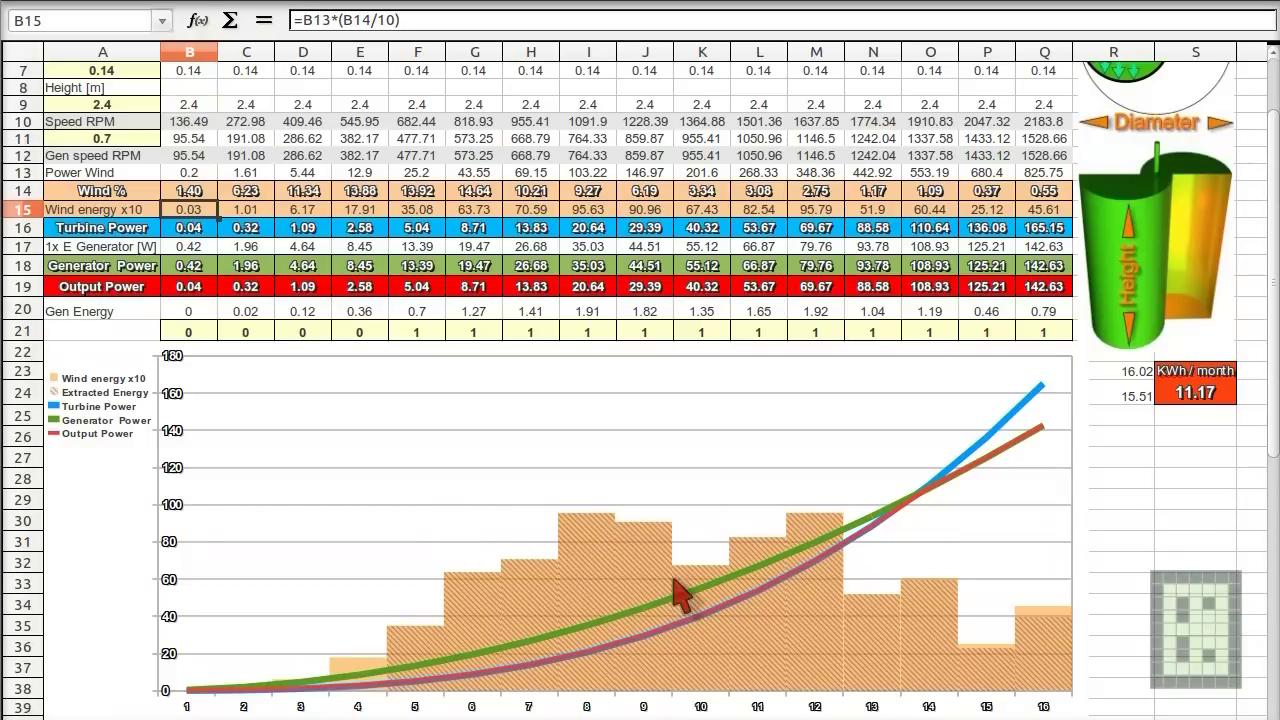
scroll(548, 565, "up", 2)
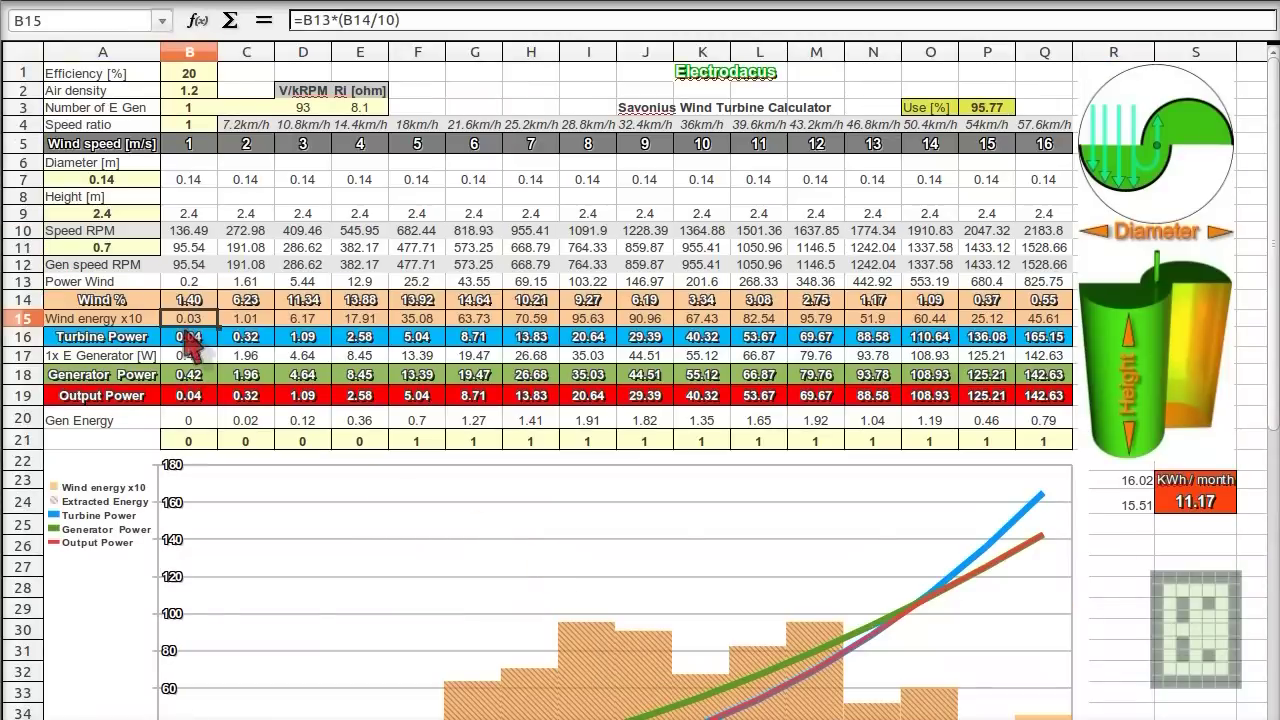
Examine the Wind % row, starting with the wind frequency formula in B14.
left_click(198, 306)
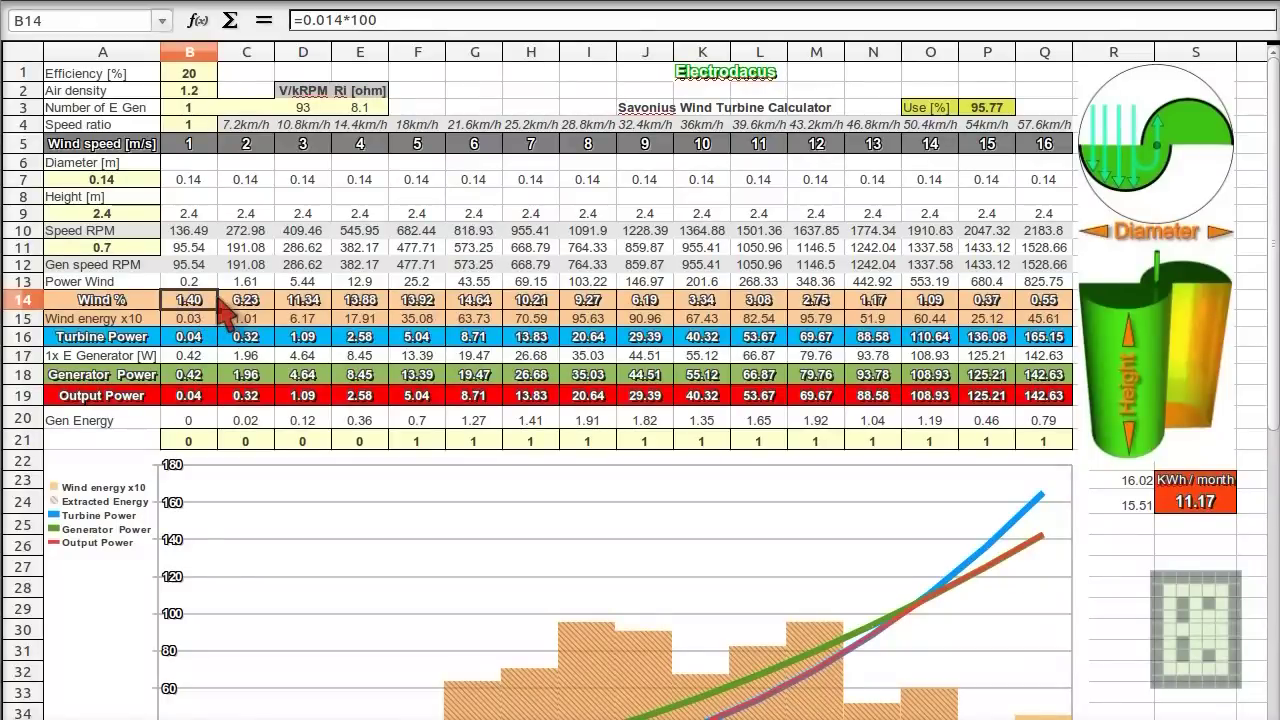
left_click_drag(210, 302, 234, 304)
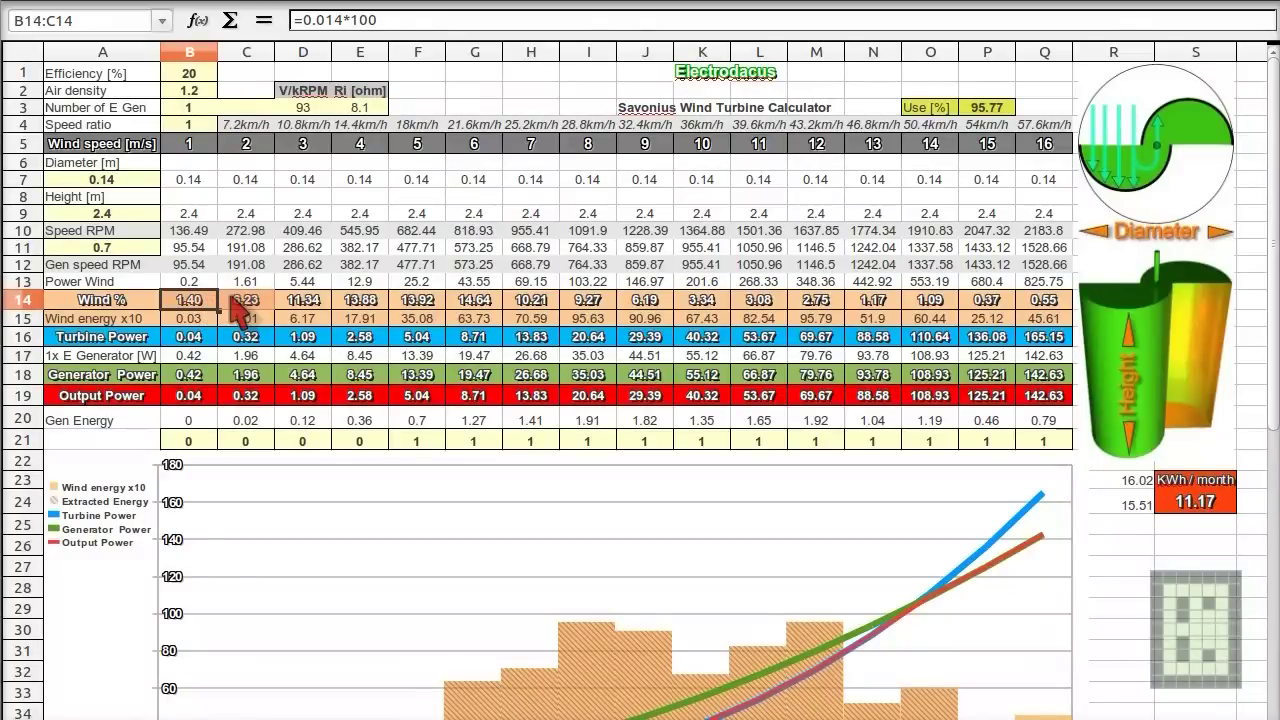
left_click(150, 305)
left_click(195, 308)
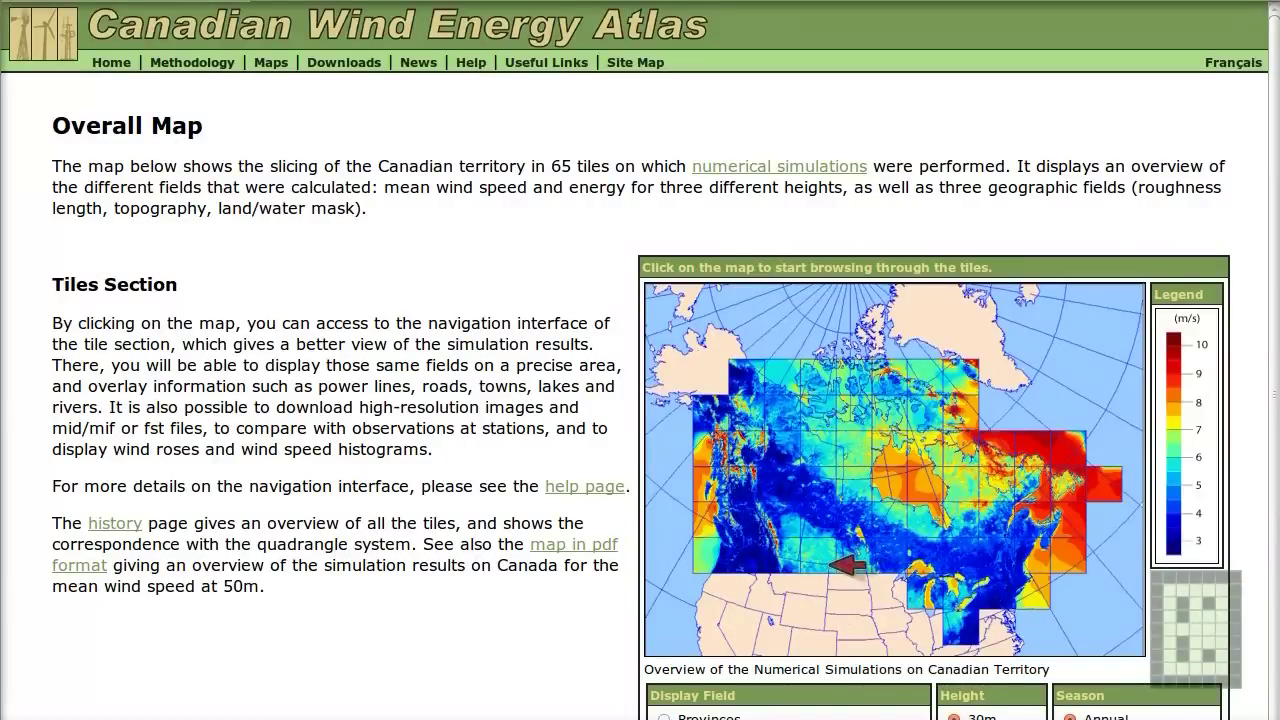
In the Canadian Wind Energy Atlas, open the Quadrangle 72 tile from the overall 30 m annual mean wind speed map.
scroll(835, 560, "down", 1)
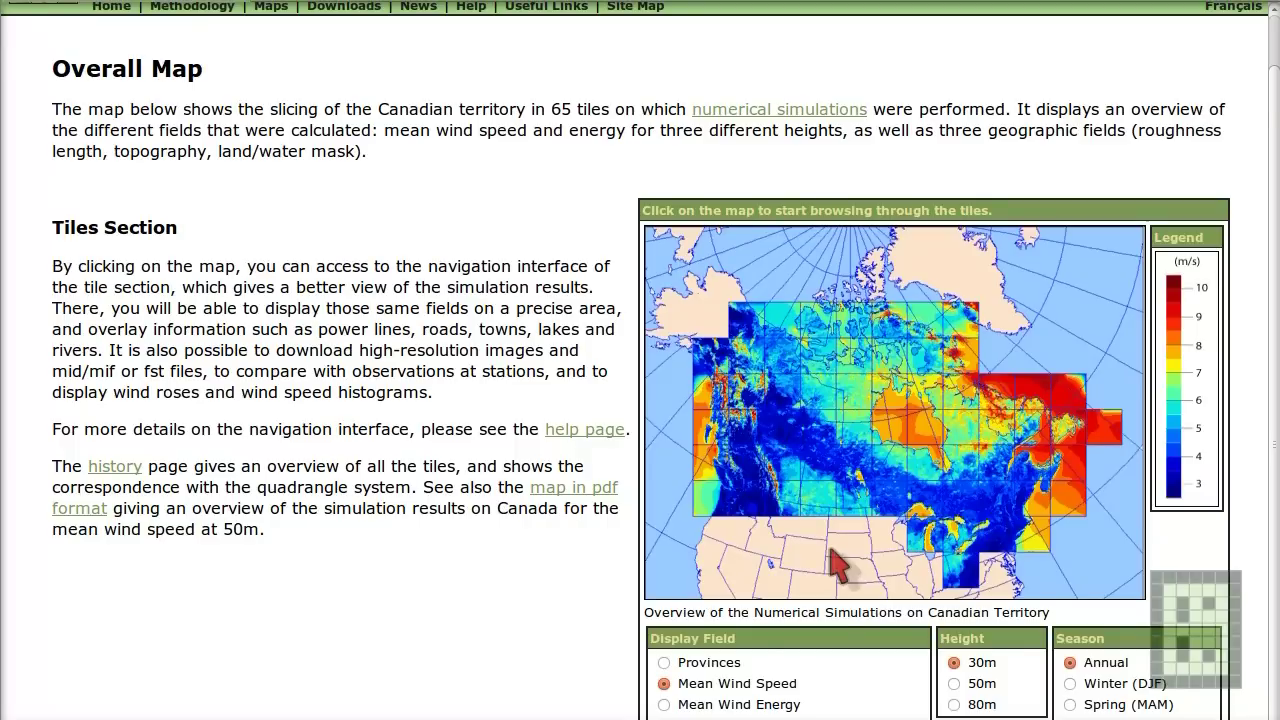
scroll(838, 566, "down", 1)
scroll(831, 550, "up", 2)
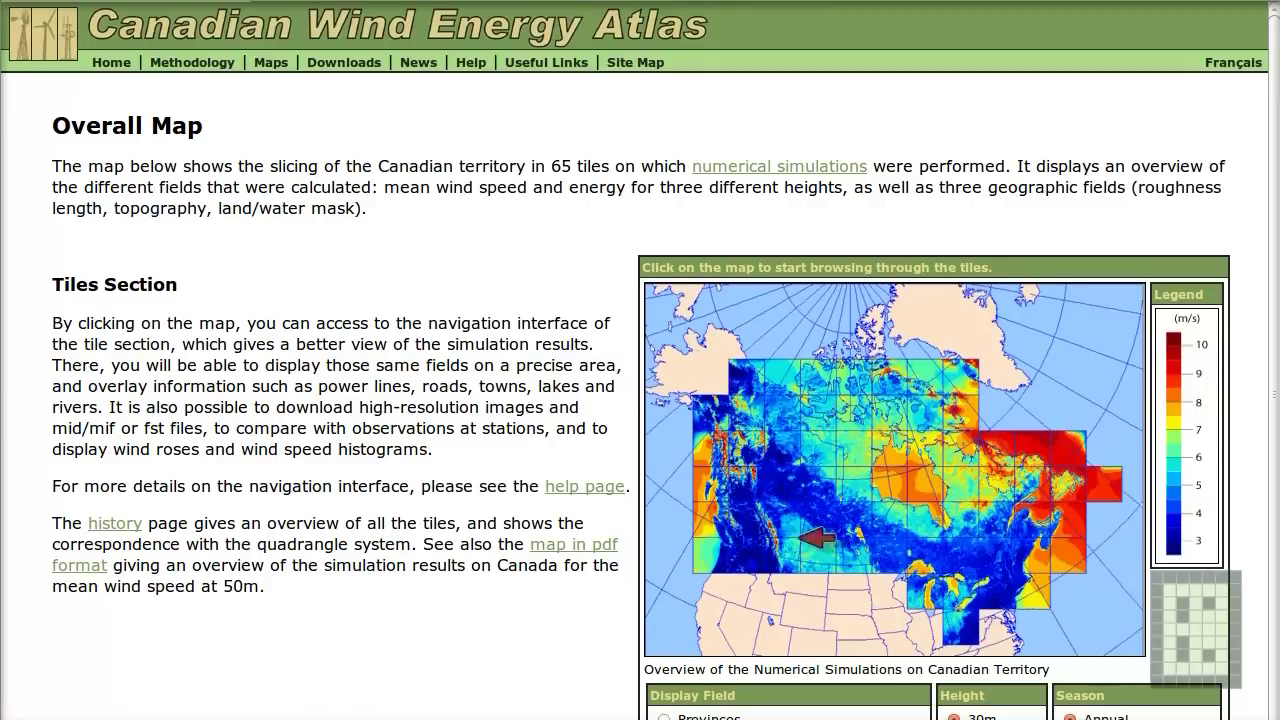
scroll(765, 615, "down", 2)
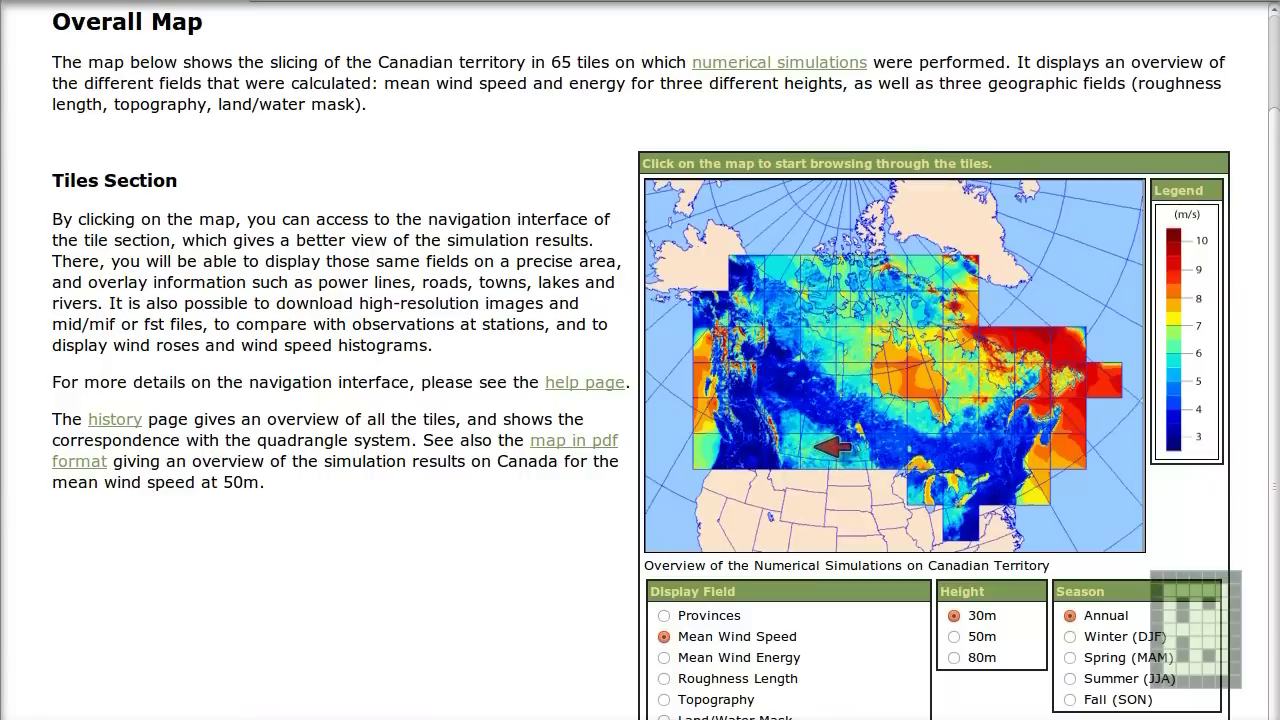
left_click(816, 446)
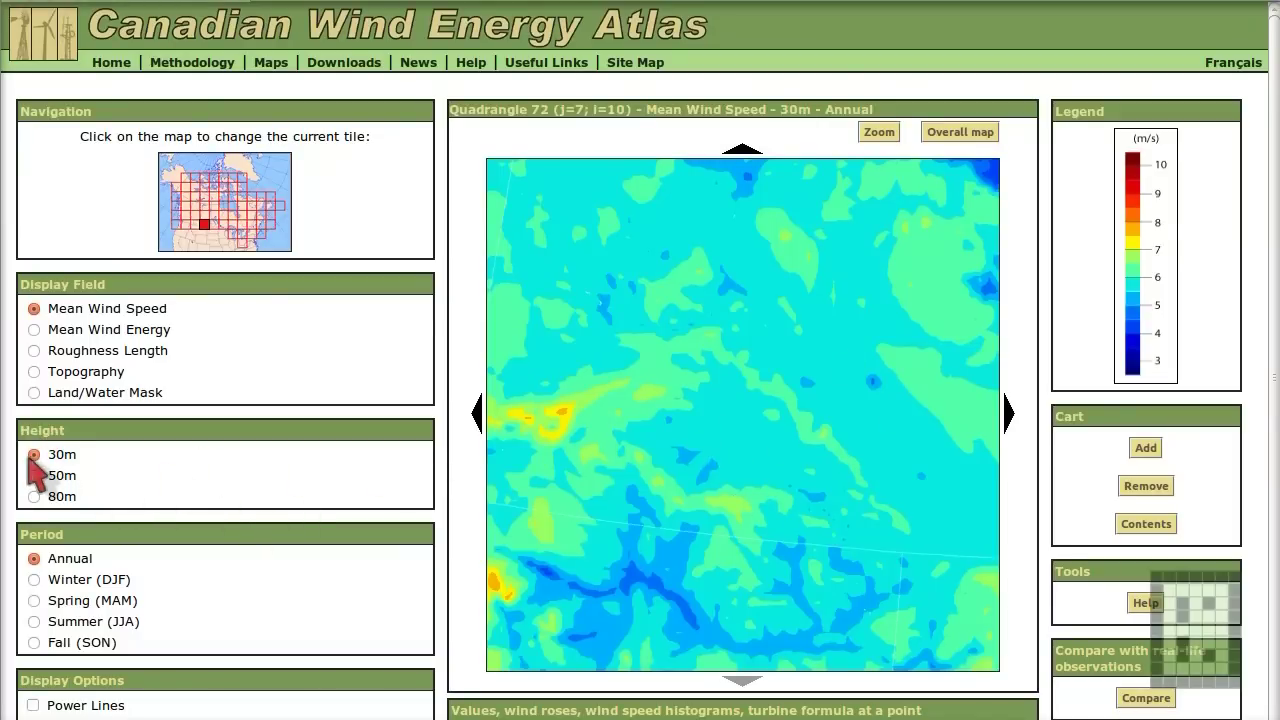
Overlay the cities and roads on the Quadrangle 72 mean wind speed map.
scroll(30, 560, "down", 3)
left_click(33, 623)
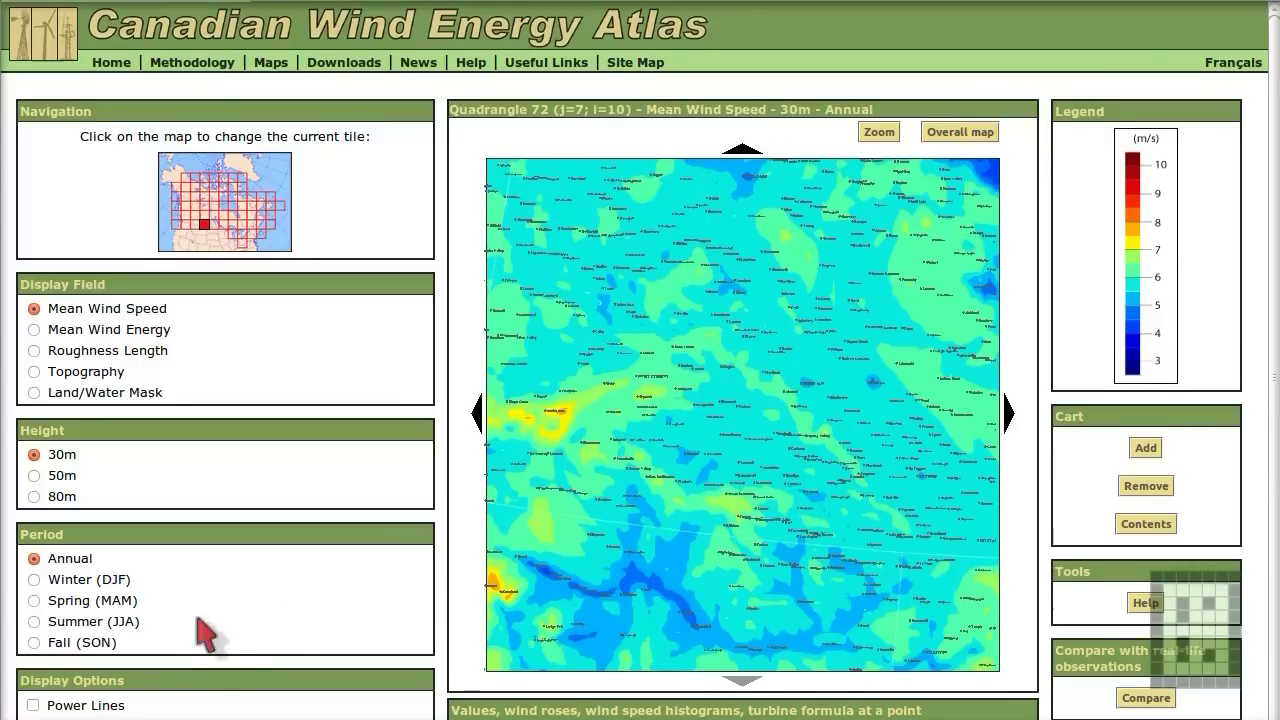
scroll(140, 612, "down", 2)
left_click(33, 639)
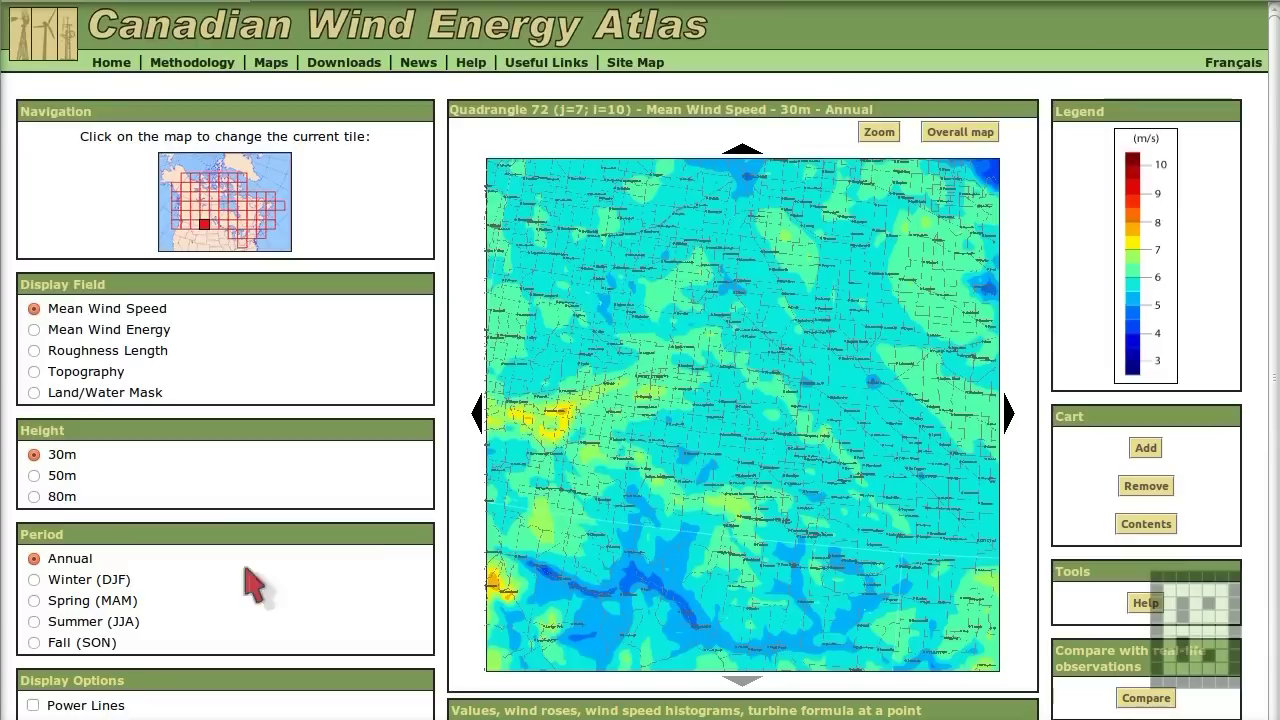
Open the data for the map point at latitude 50.206, longitude -104.098, and examine its annual mean wind speed and wind roses.
left_click(903, 409)
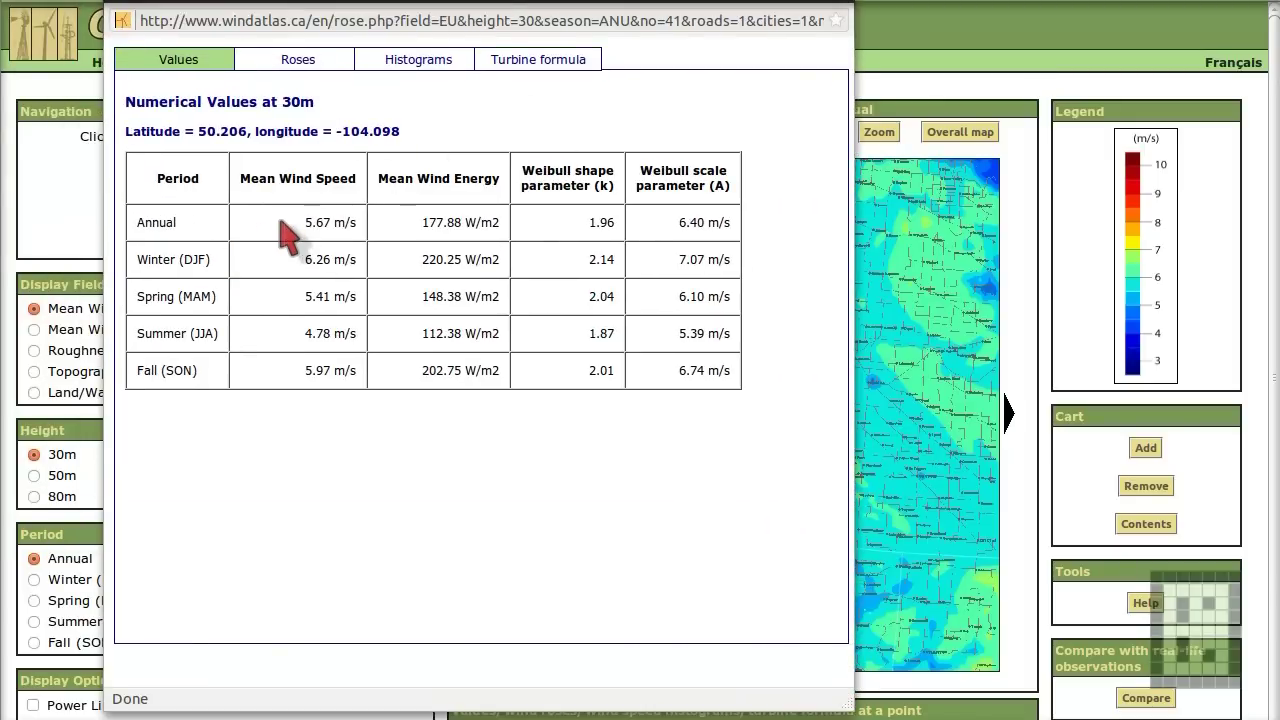
left_click_drag(282, 230, 374, 249)
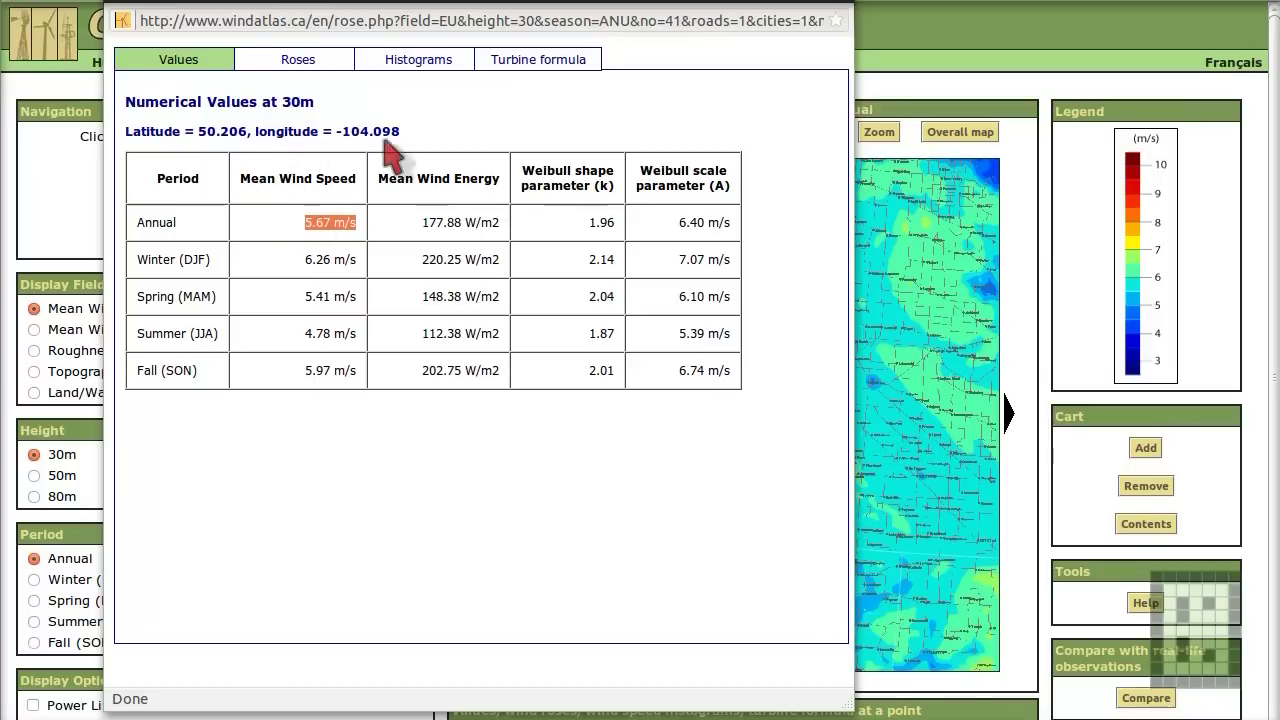
left_click(298, 60)
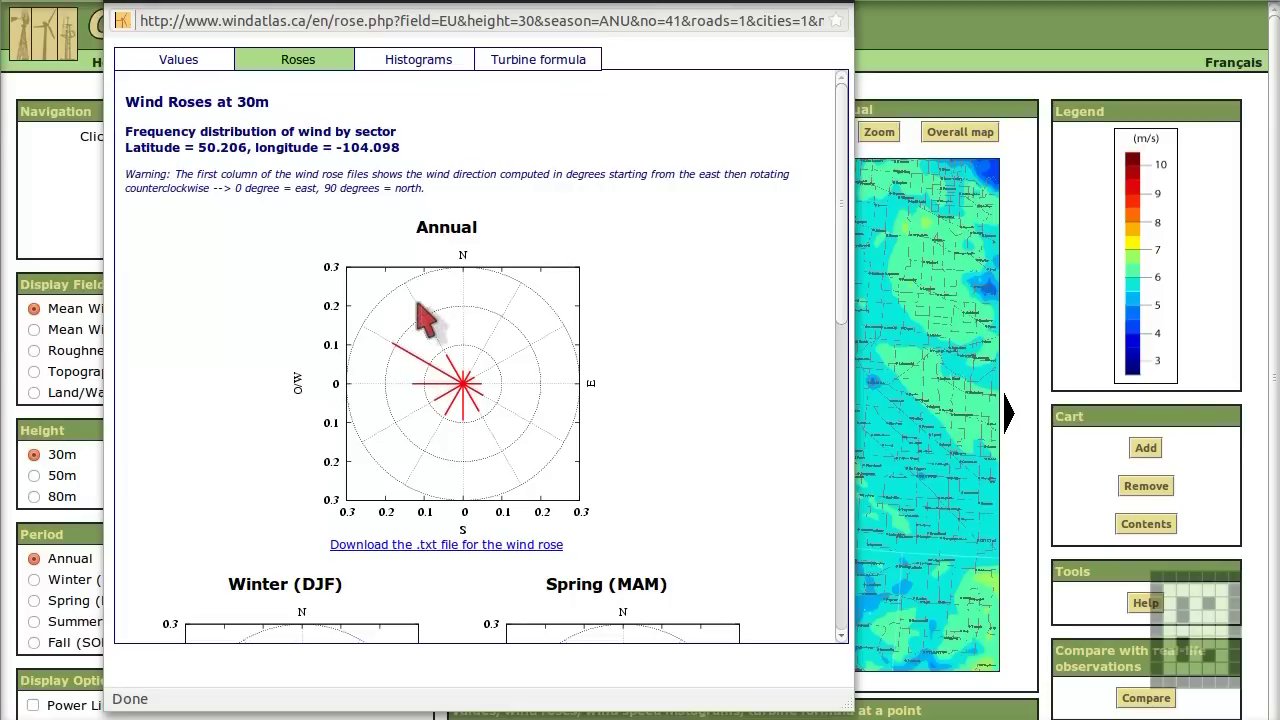
scroll(658, 318, "down", 2)
scroll(656, 316, "up", 2)
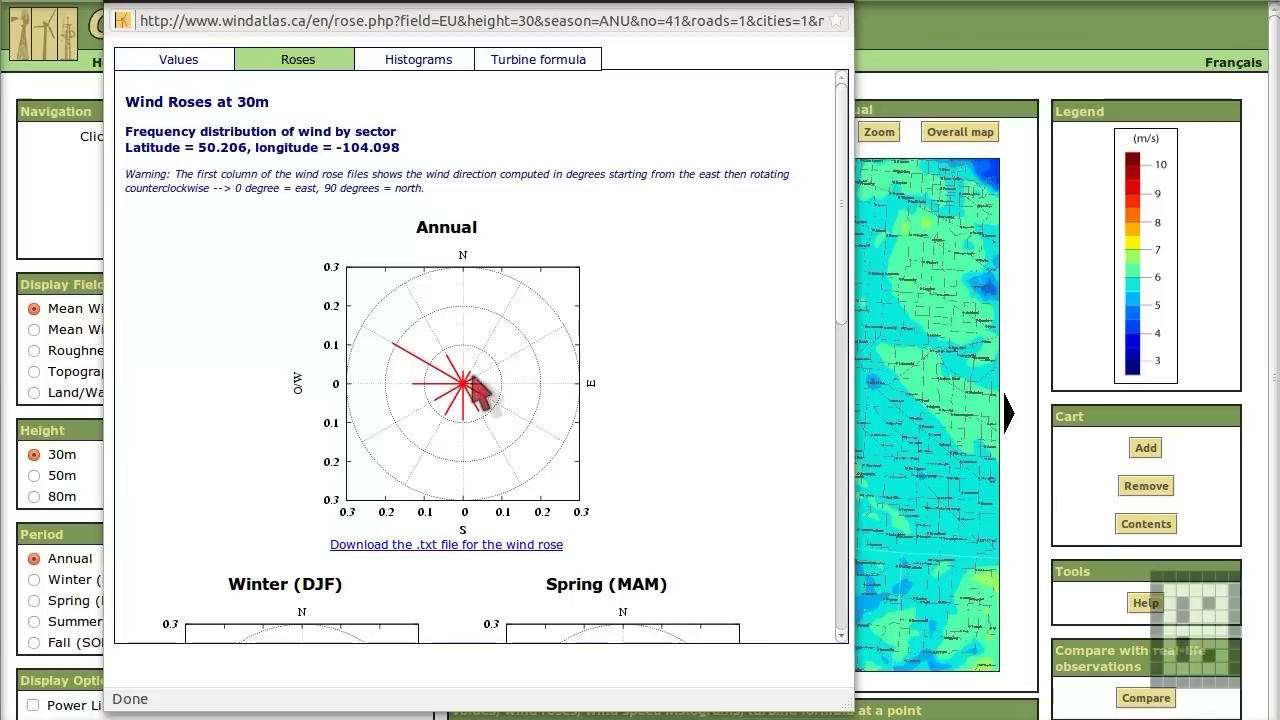
Examine the point's wind speed histograms and highlight the frequency values in the text file for the annual histogram.
left_click(420, 60)
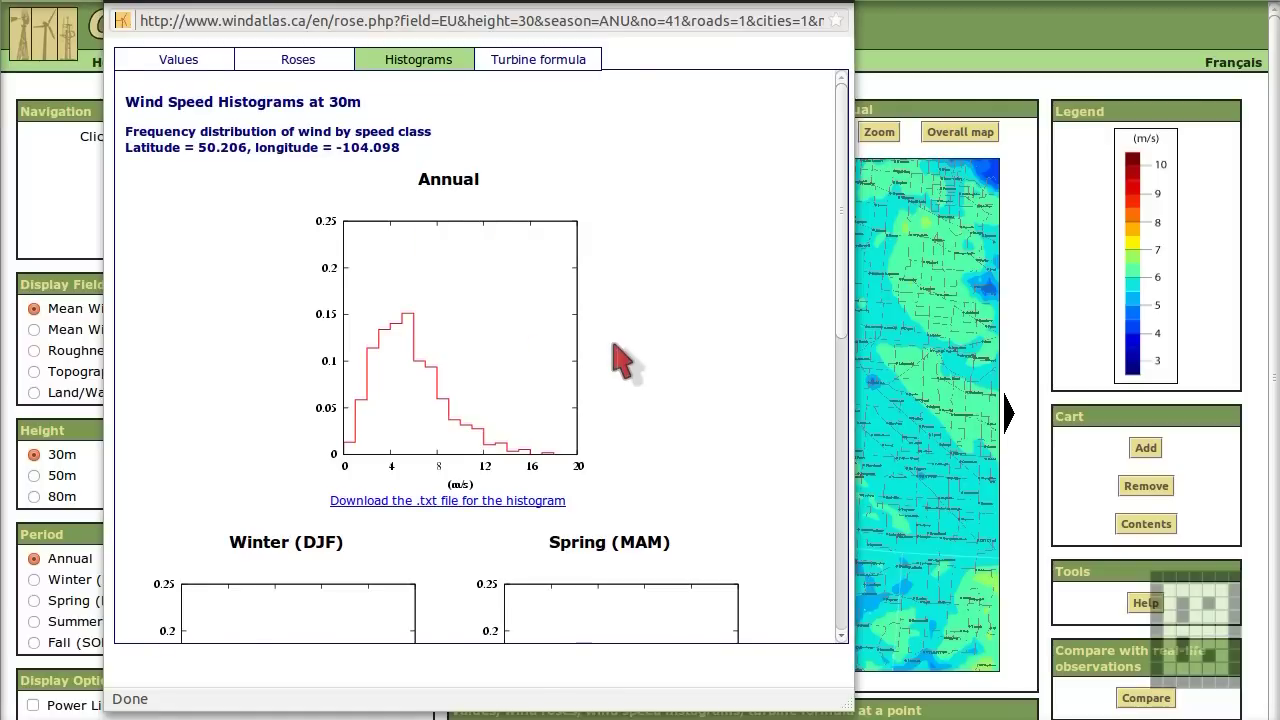
scroll(620, 360, "down", 4)
scroll(620, 360, "down", 2)
scroll(620, 360, "up", 7)
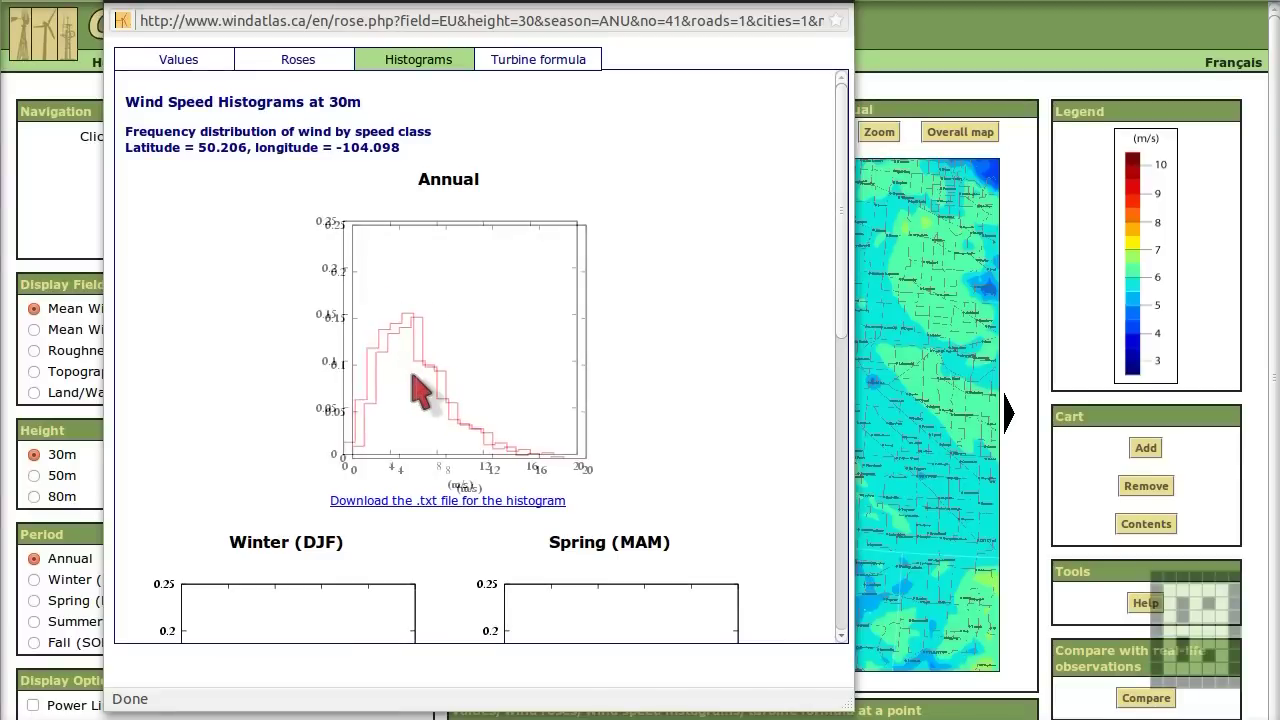
left_click(414, 500)
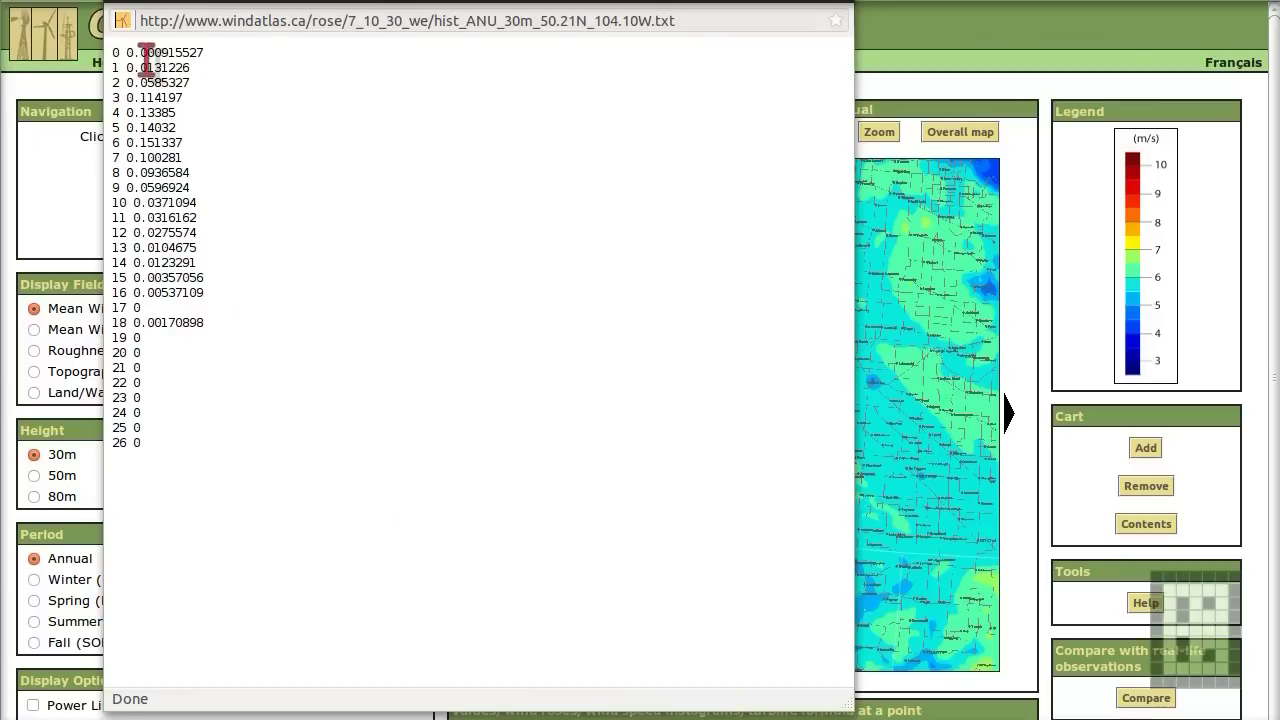
left_click_drag(146, 56, 223, 297)
Reopen the data for the same map point and show its turbine formula calculation.
left_click(900, 406)
right_click(910, 412)
left_click(893, 411)
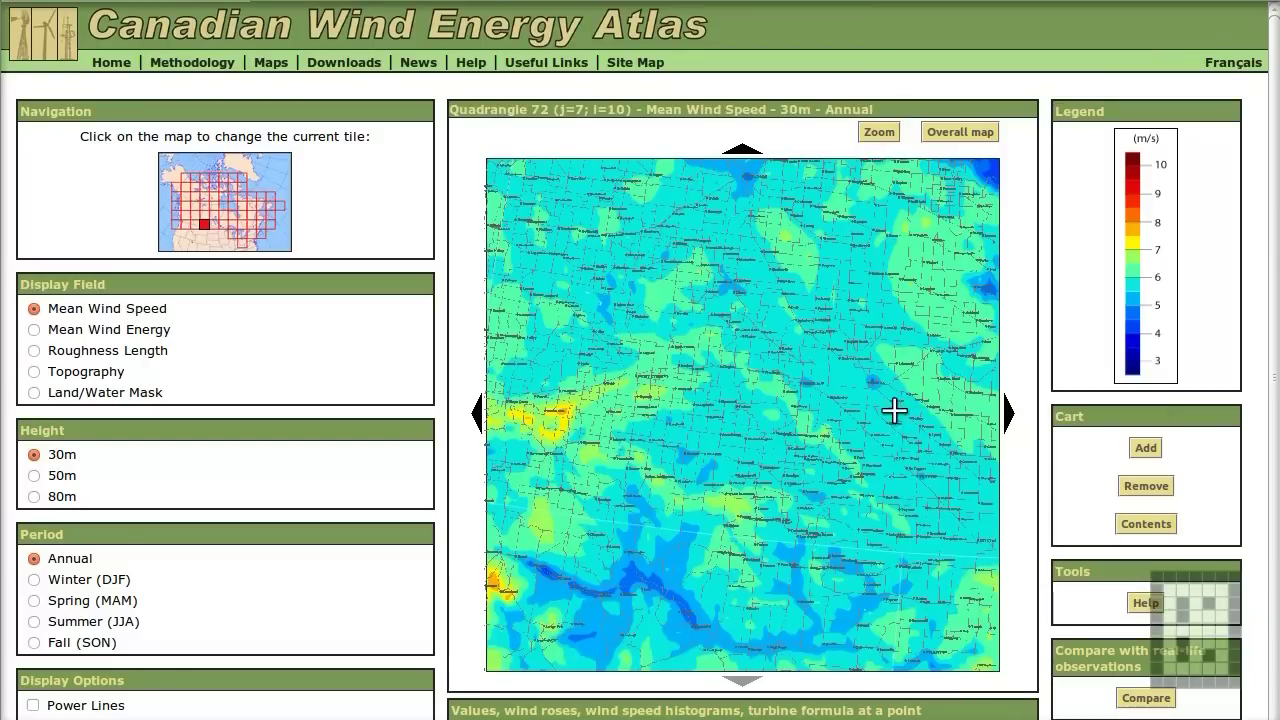
left_click(905, 409)
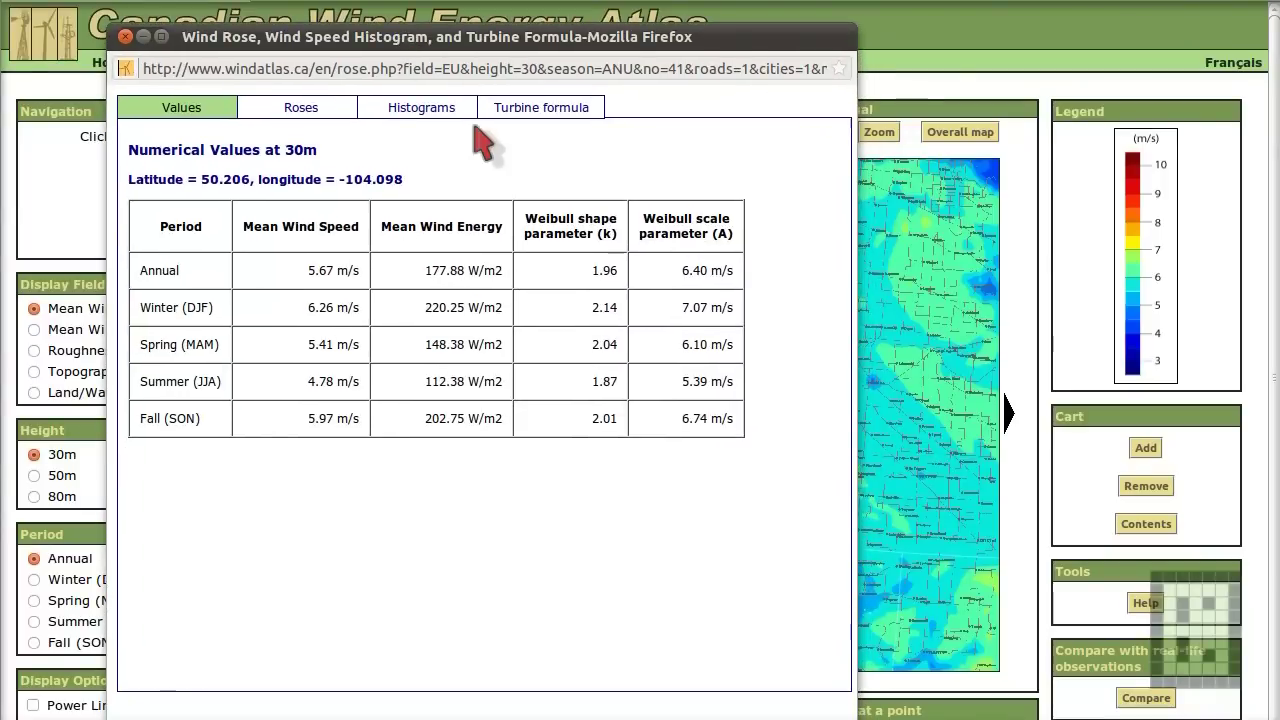
left_click(540, 108)
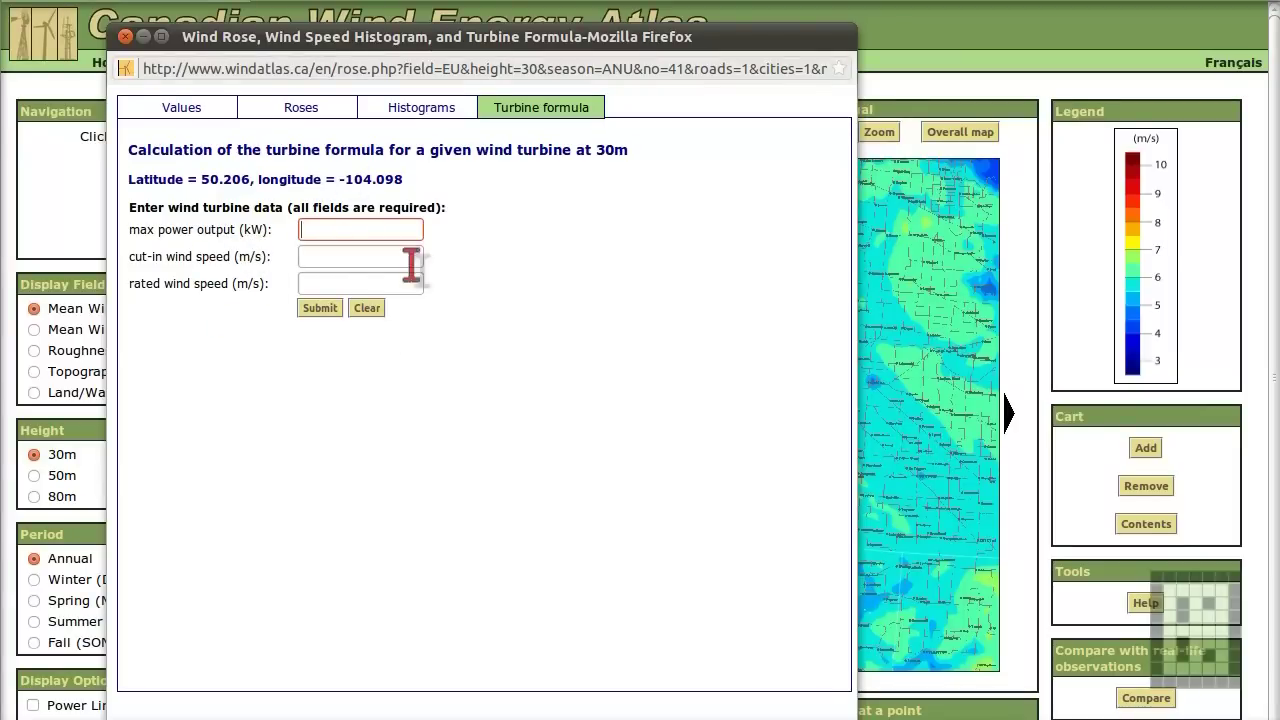
Enter a max power output of 0.1 kW and a cut-in wind speed of 4 m/s for the turbine.
left_click(310, 231)
left_click(523, 224)
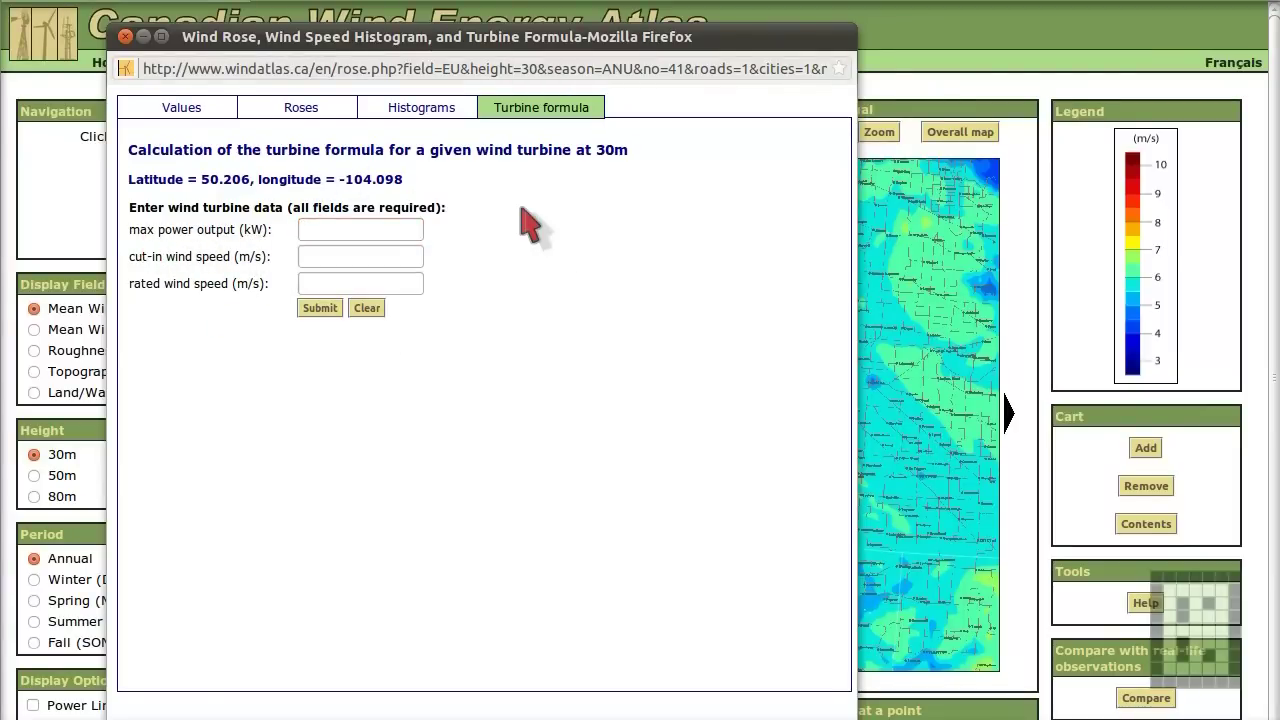
left_click(333, 229)
left_click(346, 256)
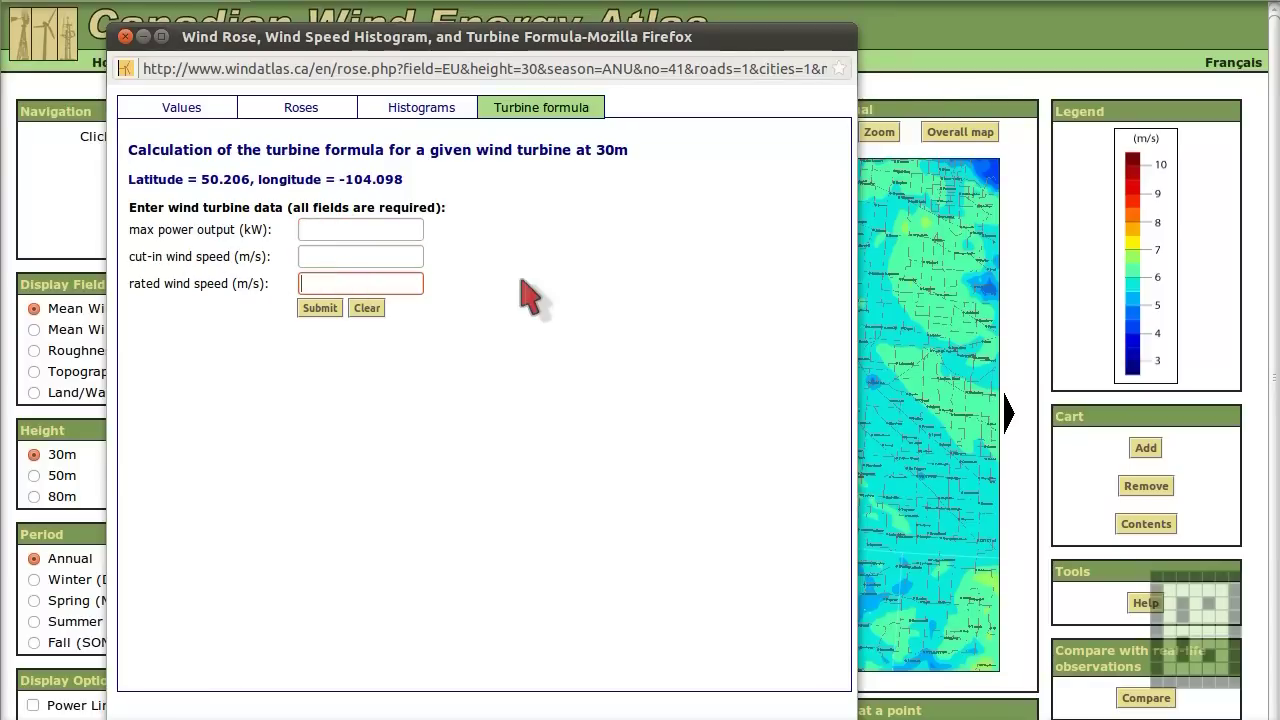
left_click(333, 230)
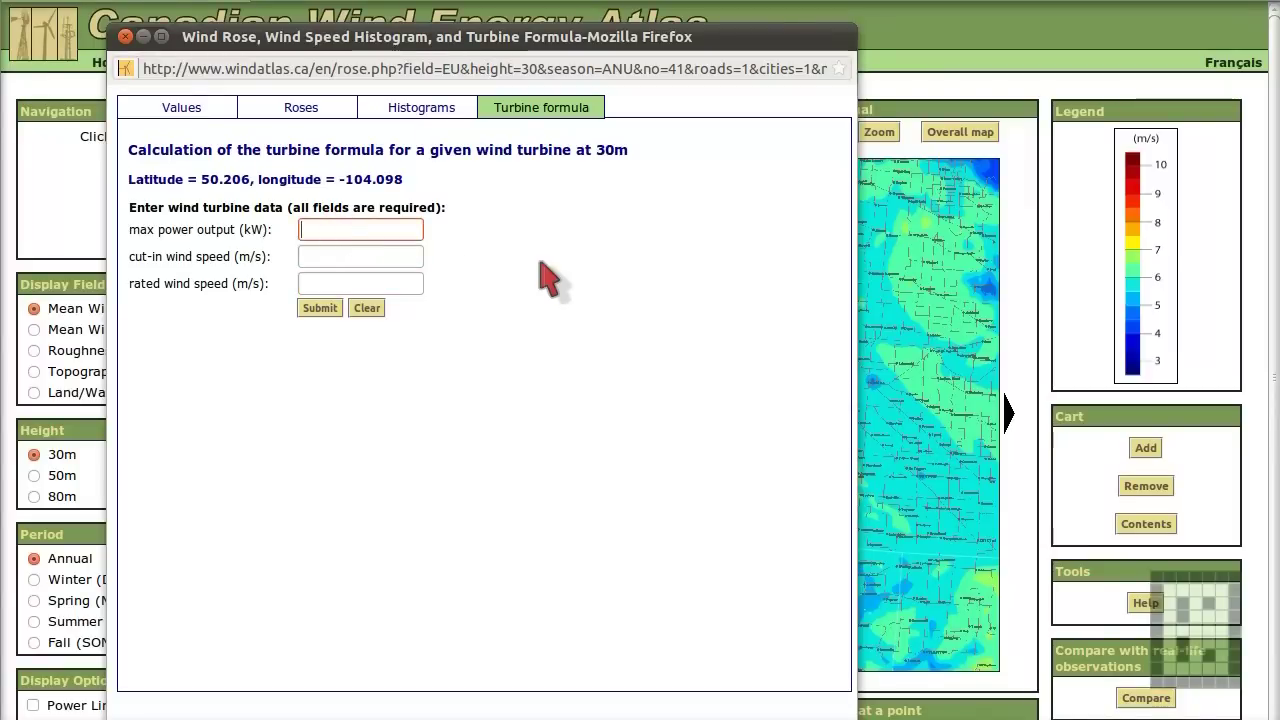
type("0.1")
left_click(418, 256)
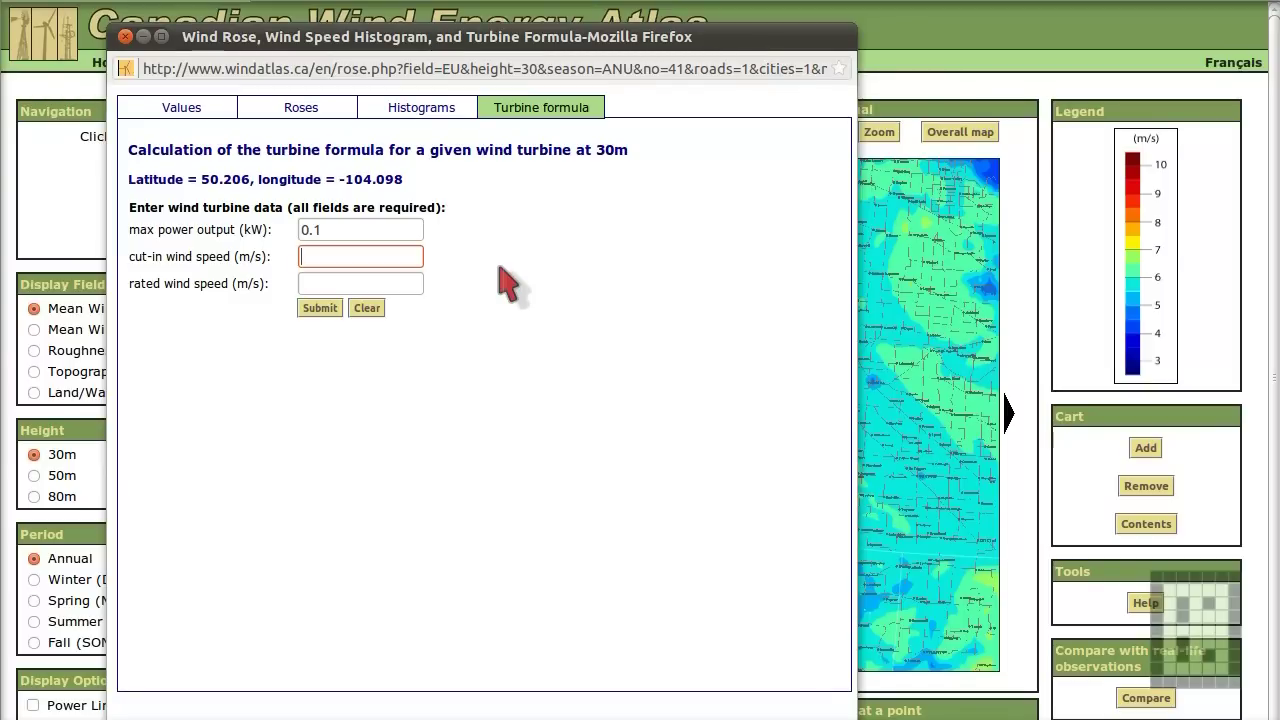
type("4")
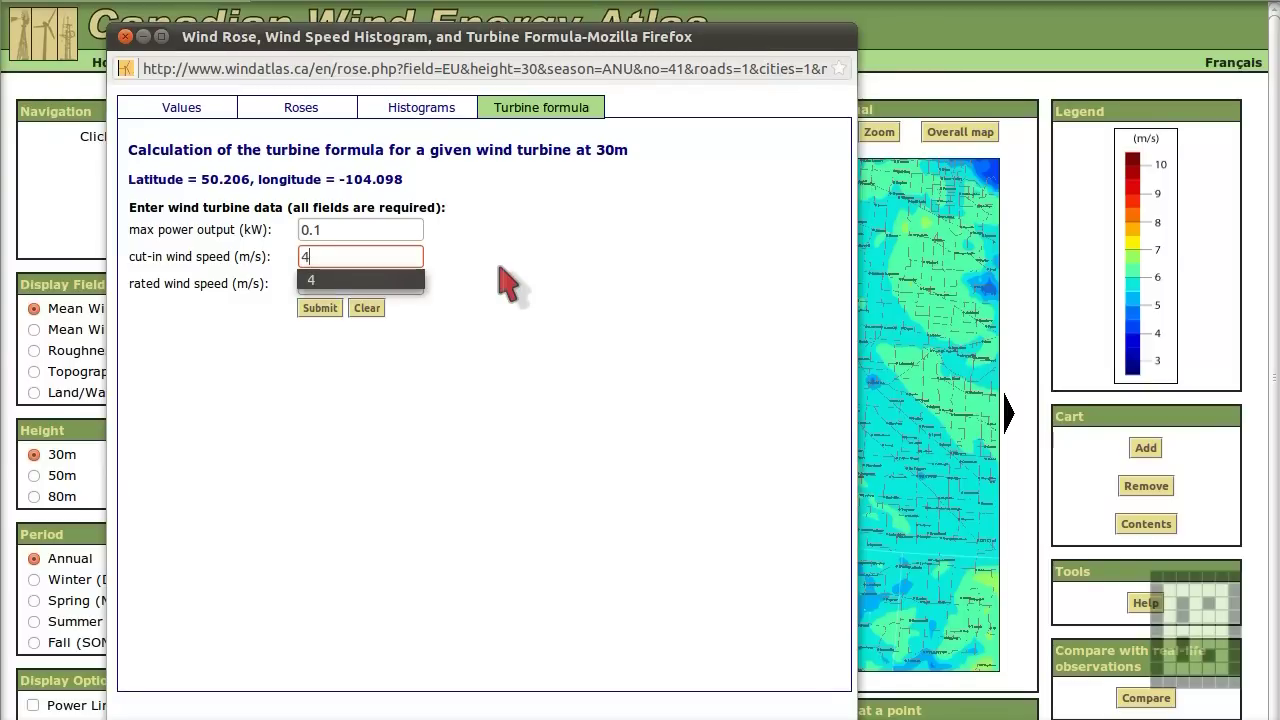
Set the rated wind speed to 12 m/s and submit the turbine data for calculation.
left_click(380, 285)
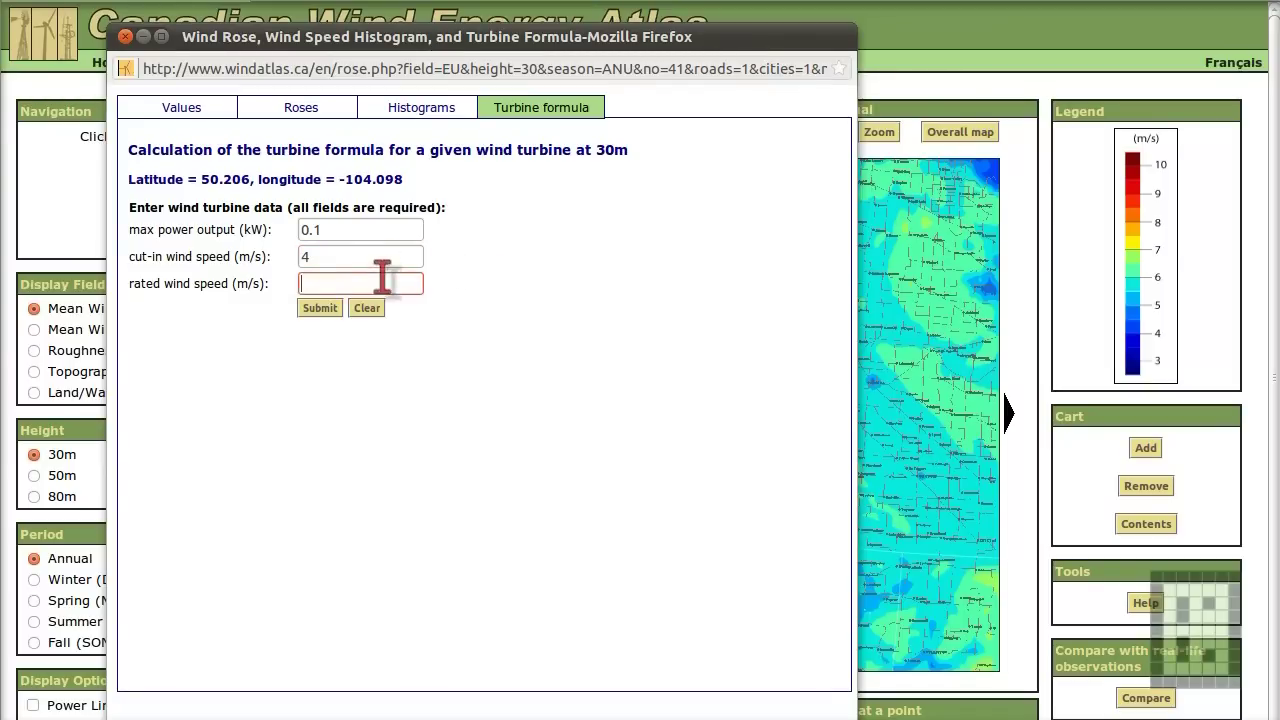
left_click(314, 285)
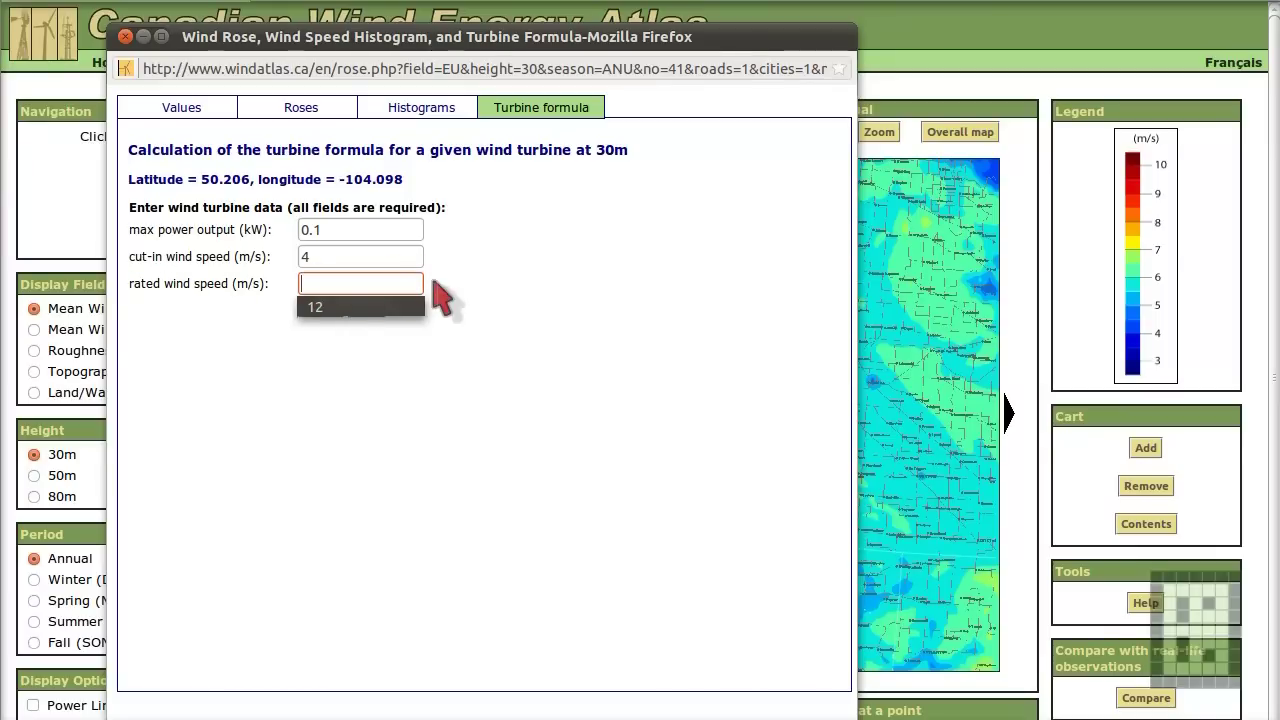
left_click(335, 307)
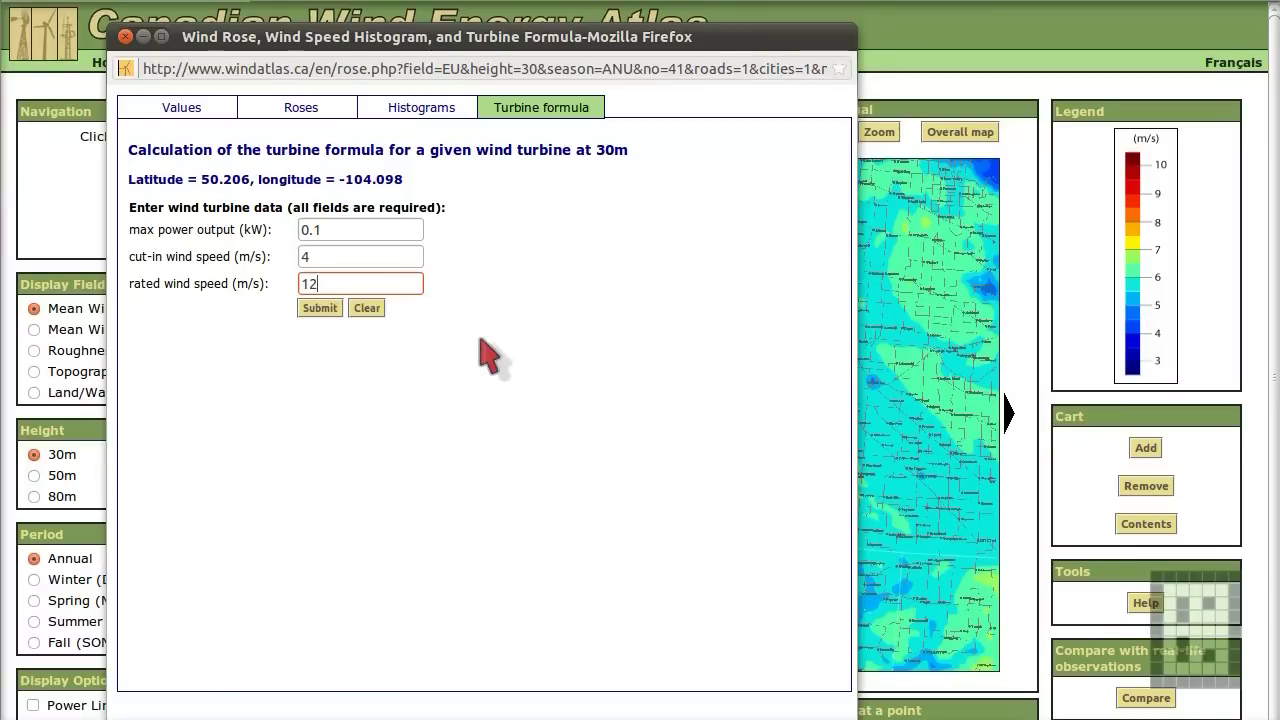
left_click(317, 283)
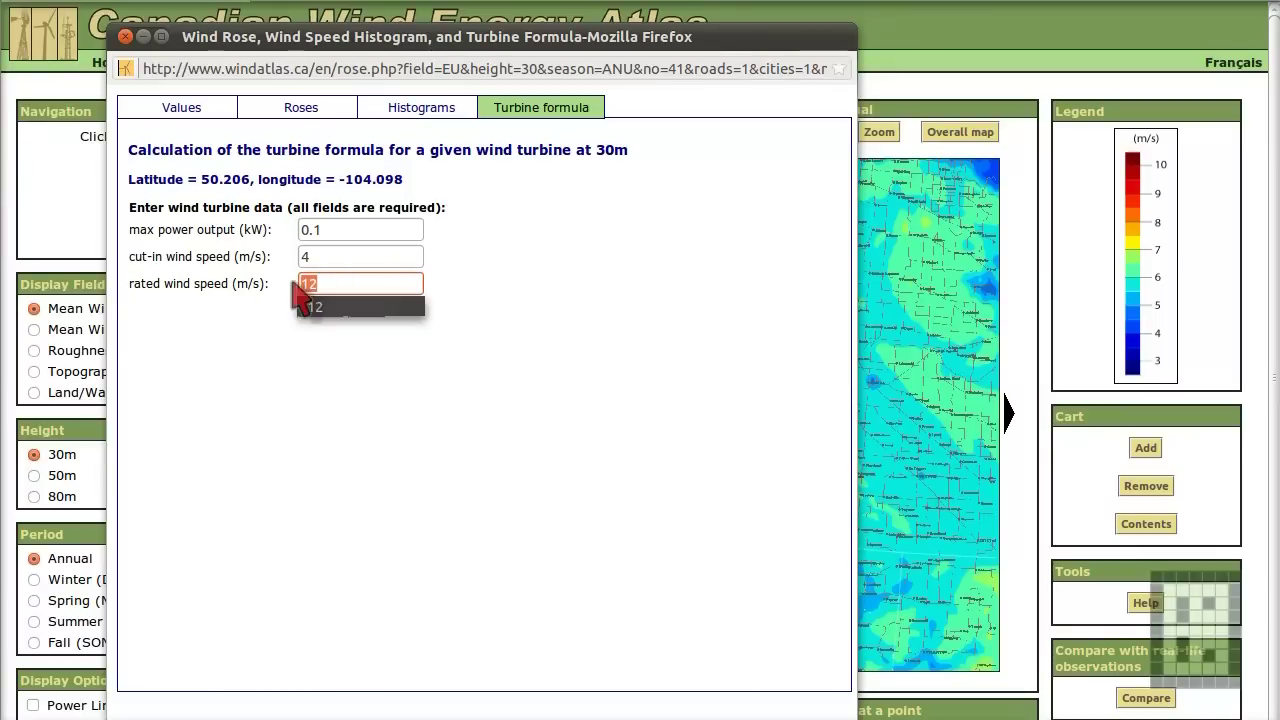
left_click(245, 332)
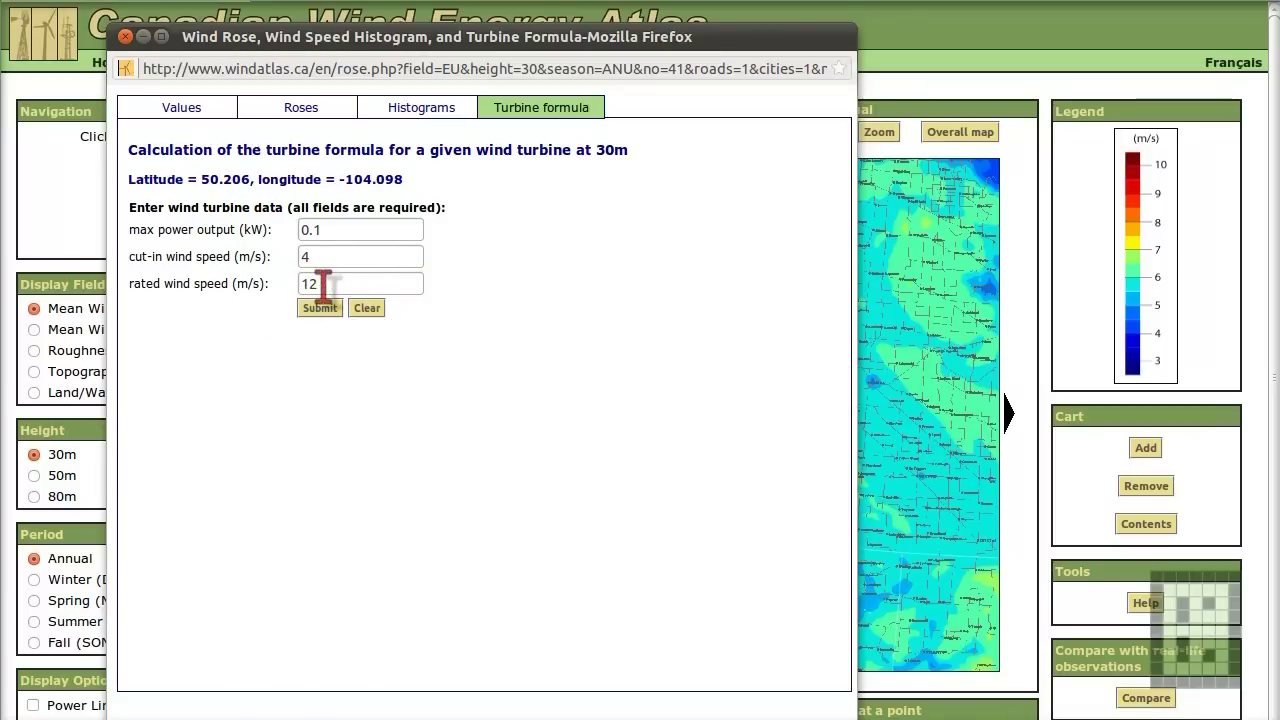
left_click(430, 348)
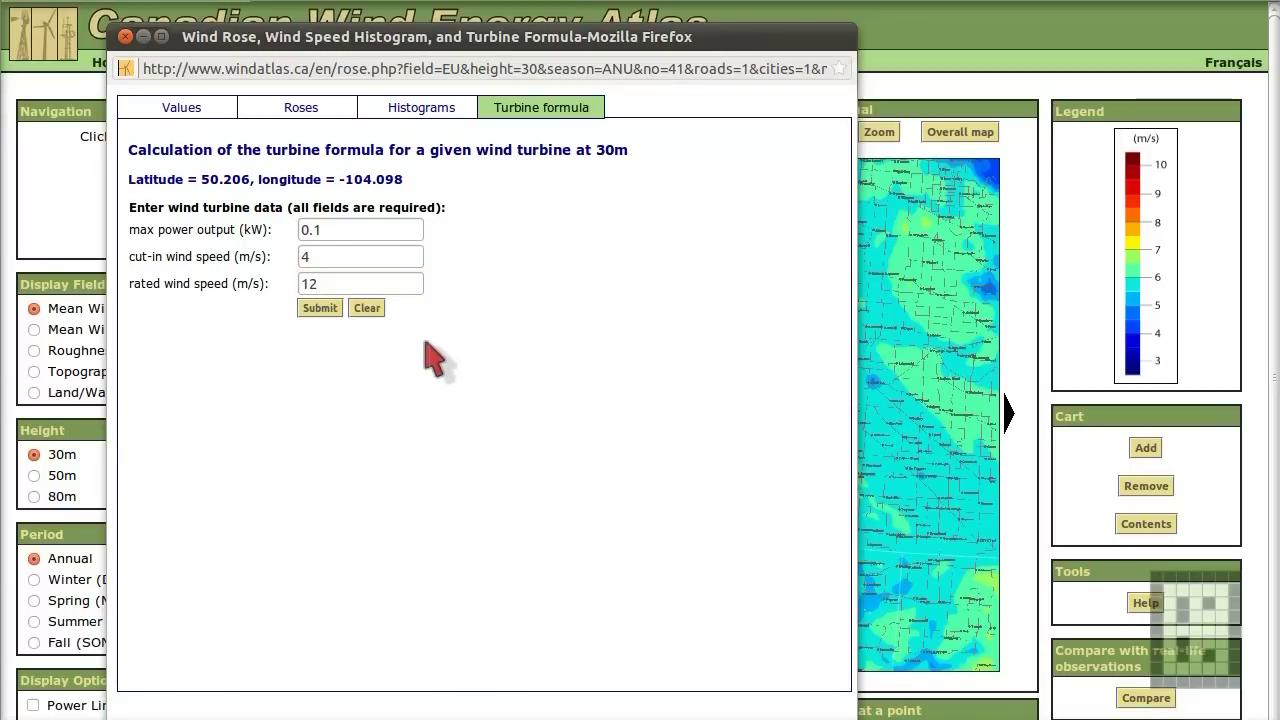
left_click(327, 311)
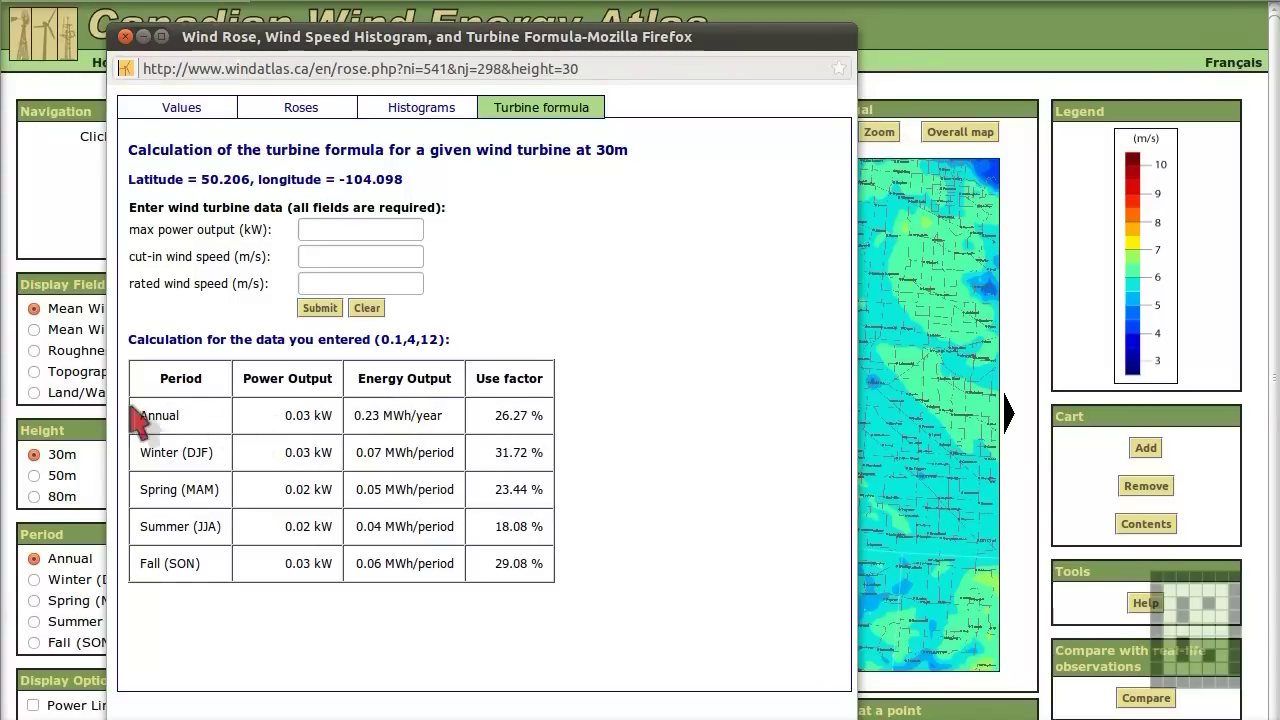
Examine the Annual row of the calculated turbine results, focusing on the yearly energy output and use factor.
left_click_drag(141, 415, 280, 452)
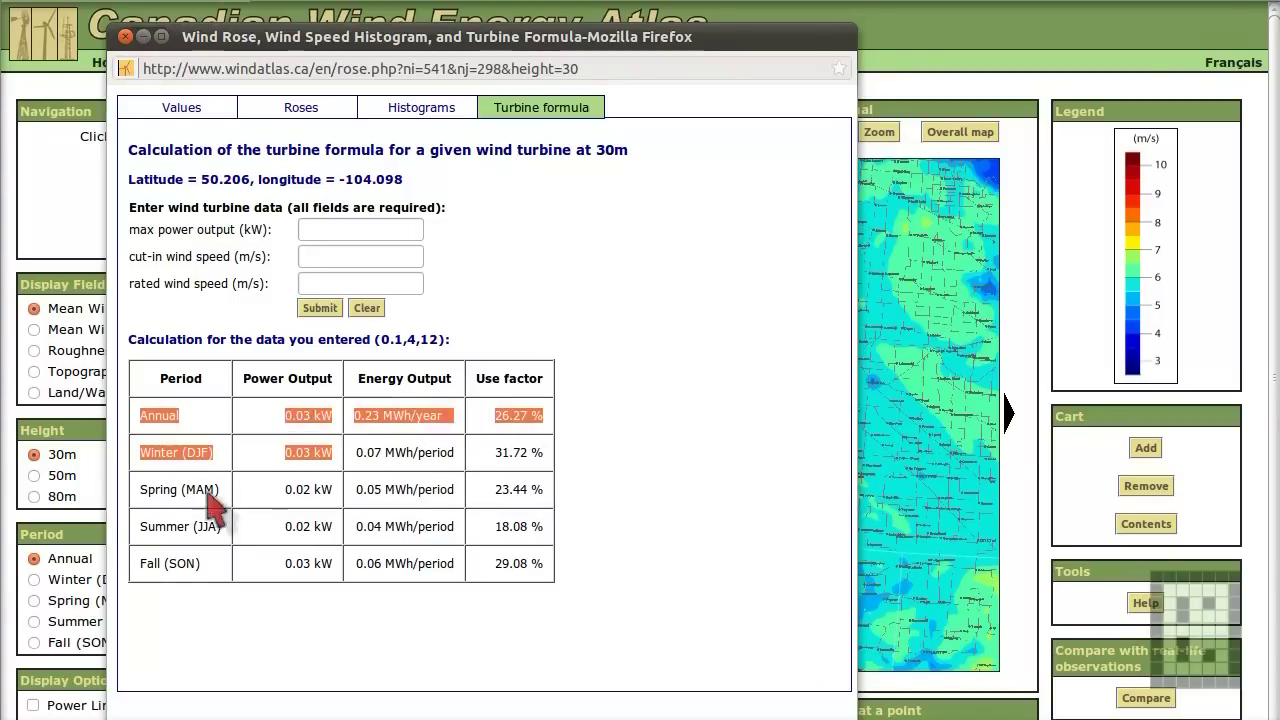
left_click(256, 428)
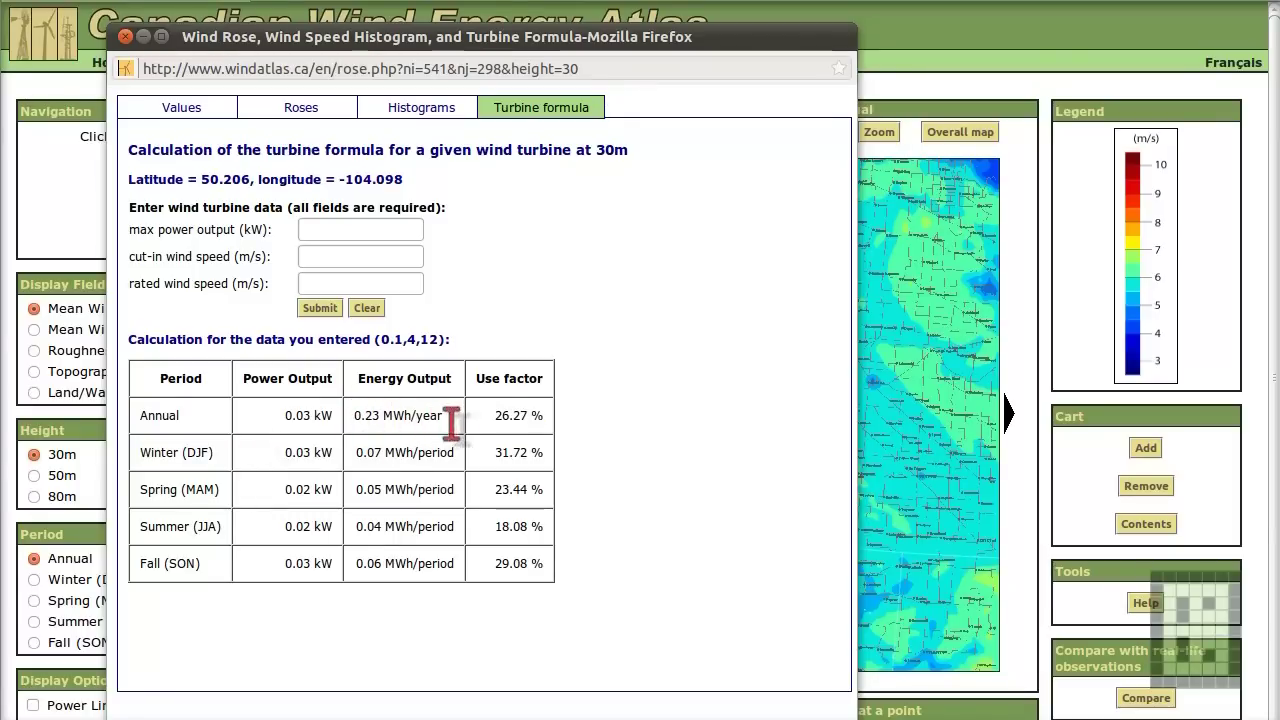
left_click_drag(452, 422, 388, 420)
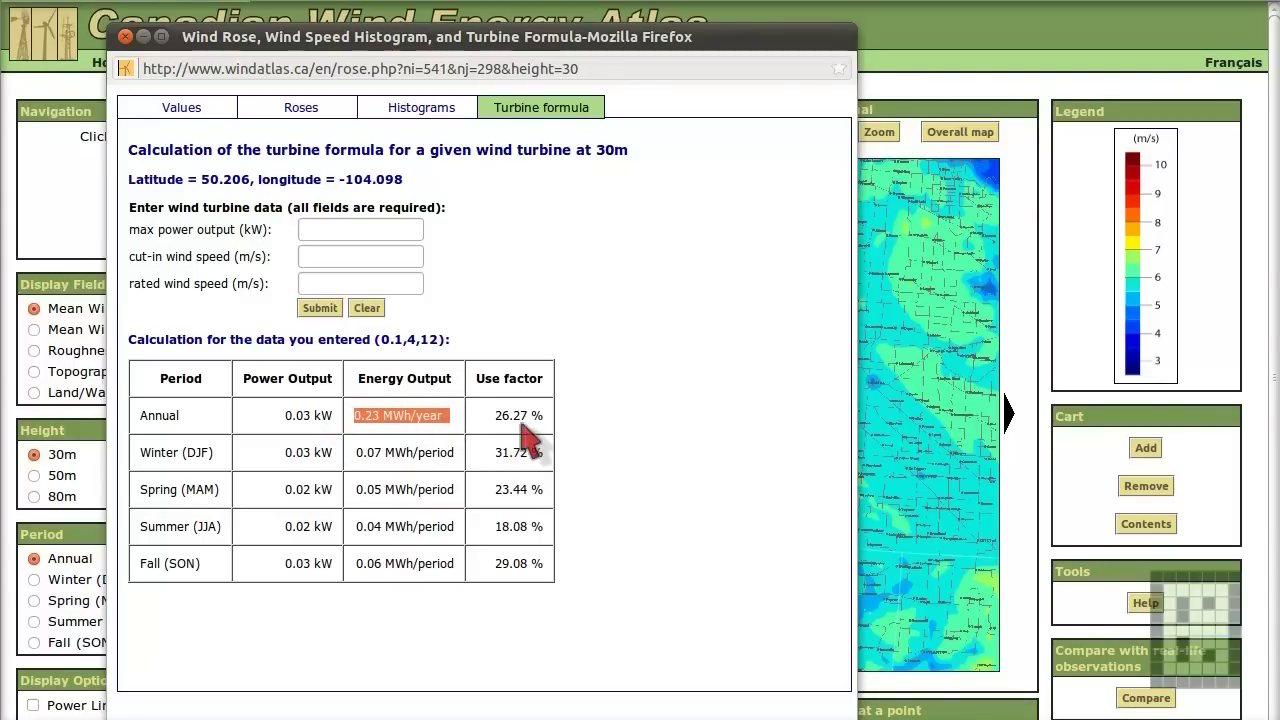
left_click_drag(365, 415, 428, 418)
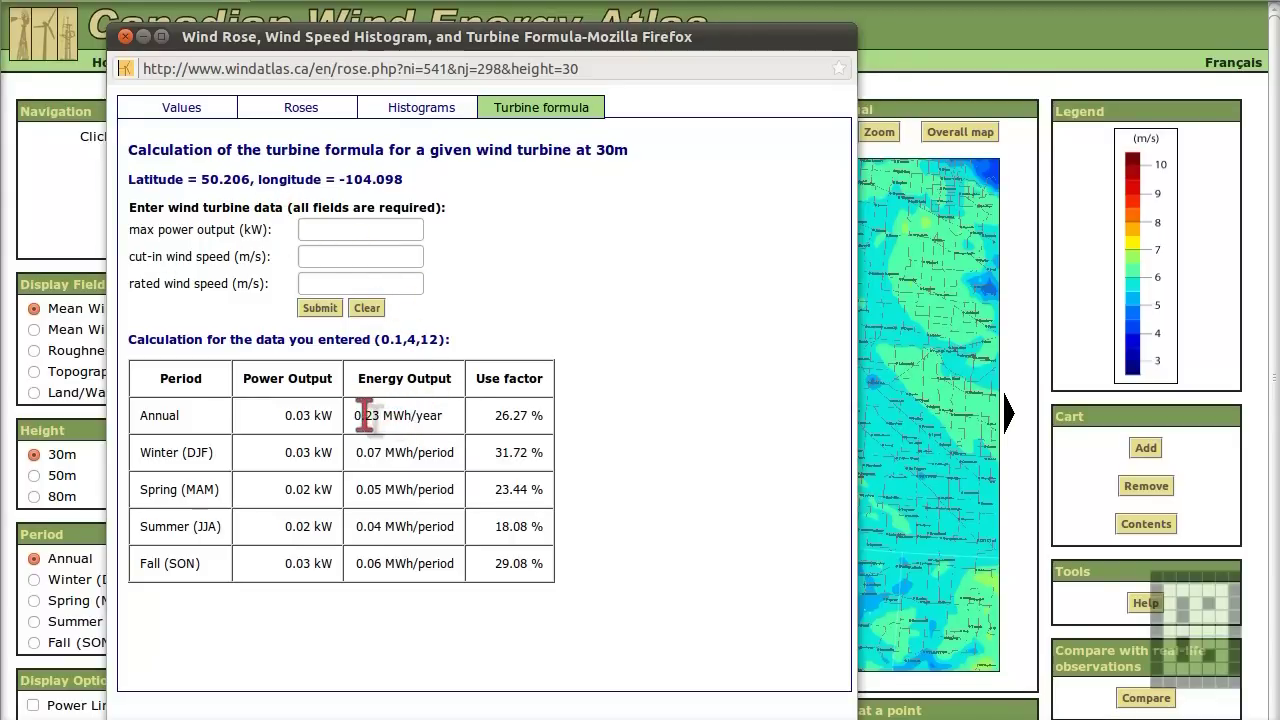
left_click_drag(433, 425, 447, 421)
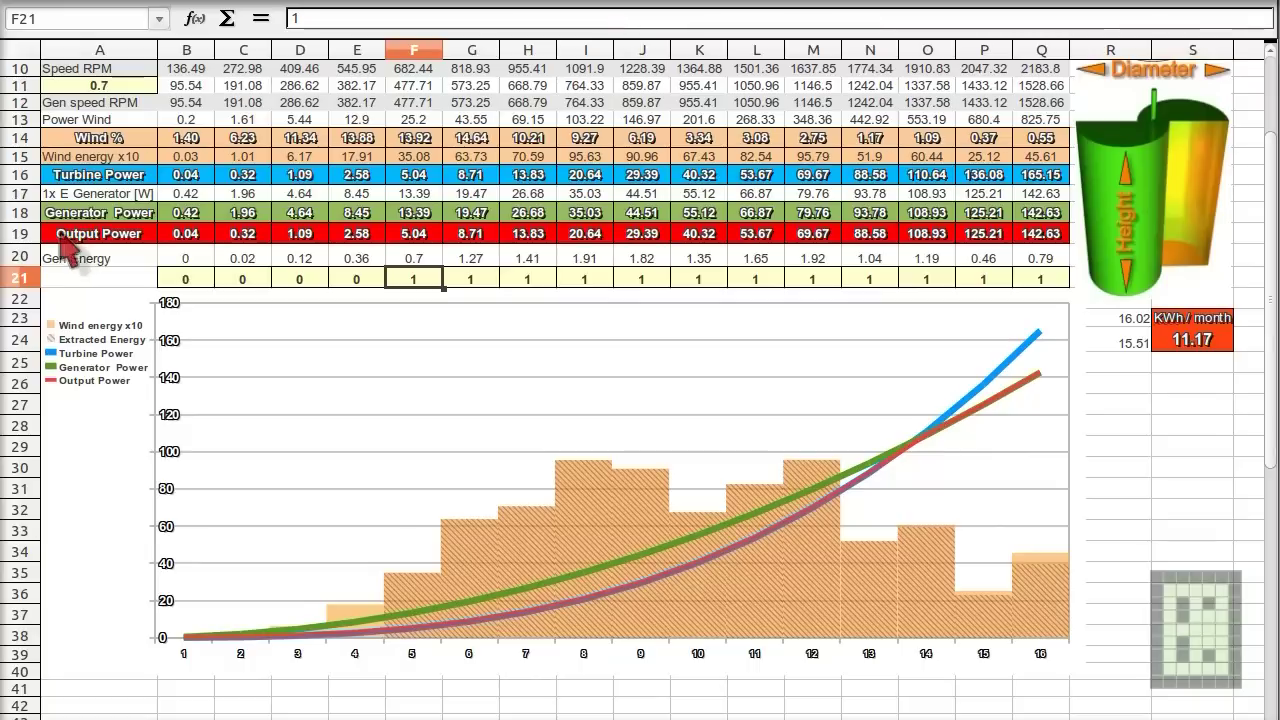
In the Savonius calculator spreadsheet, highlight the Output Power row A19:Q19 and set the turbine diameter in A7 to 0.18 m.
left_click_drag(55, 240, 1043, 240)
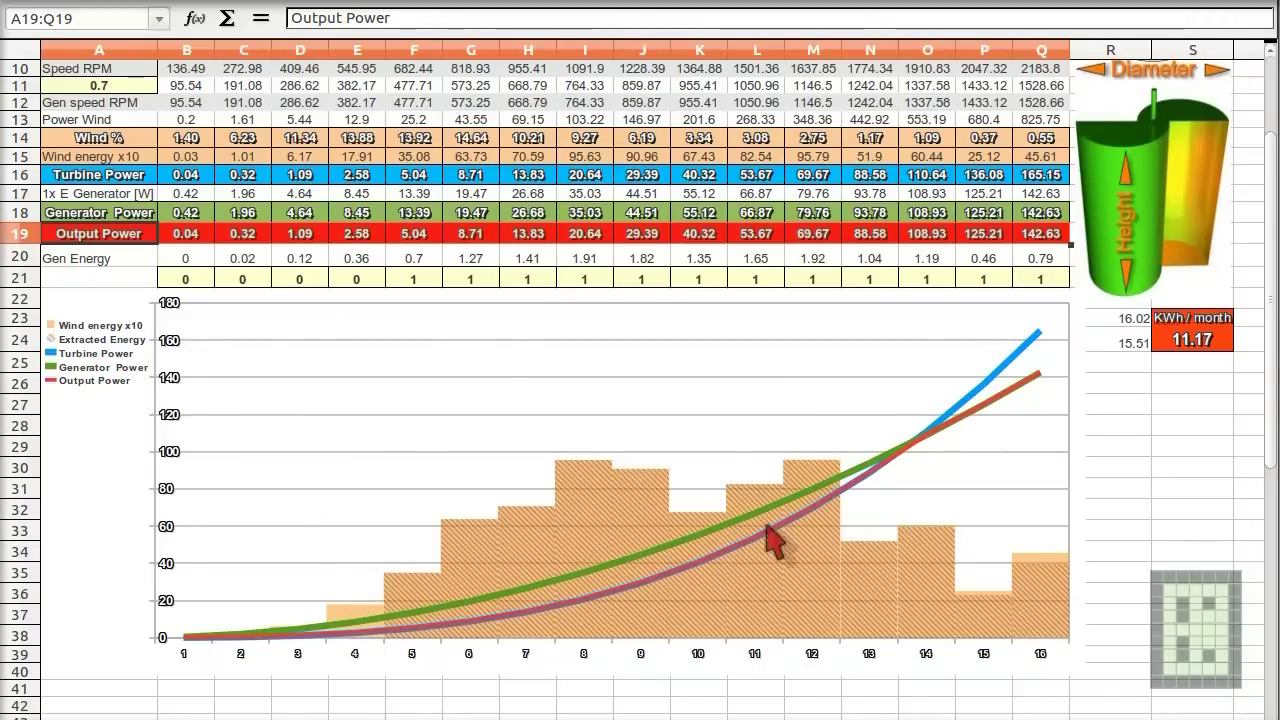
scroll(735, 535, "up", 3)
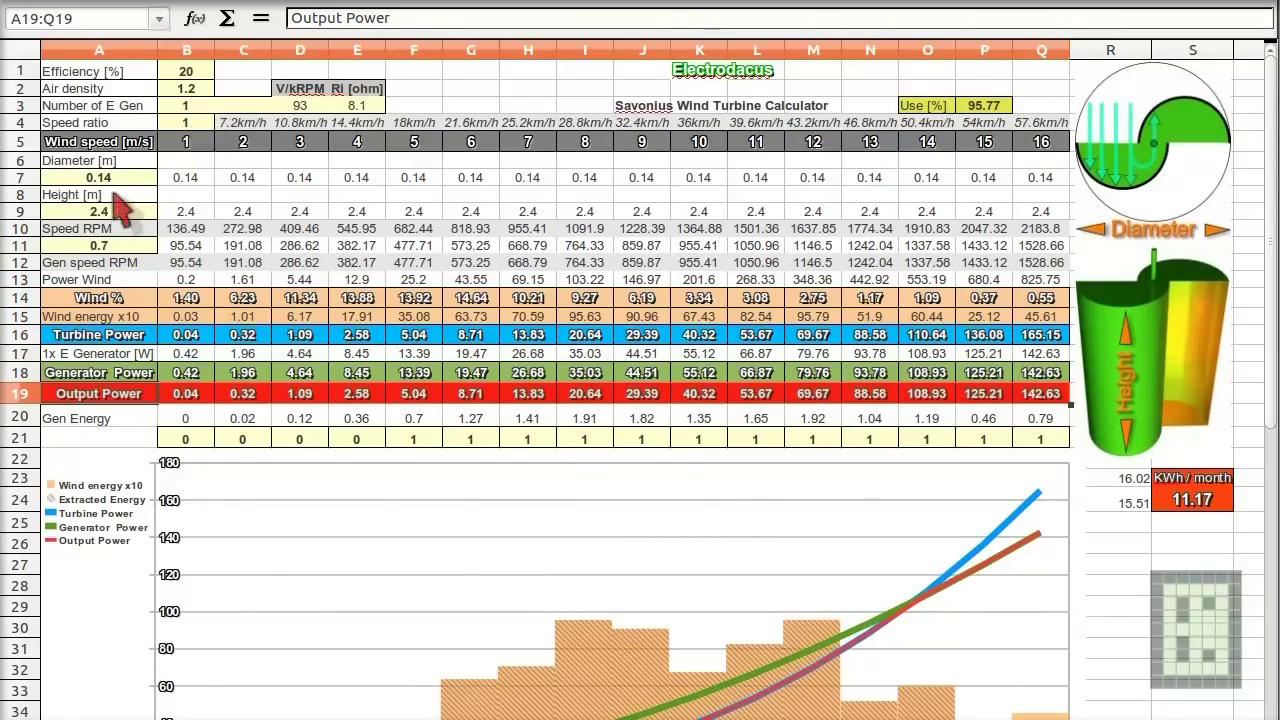
left_click(128, 178)
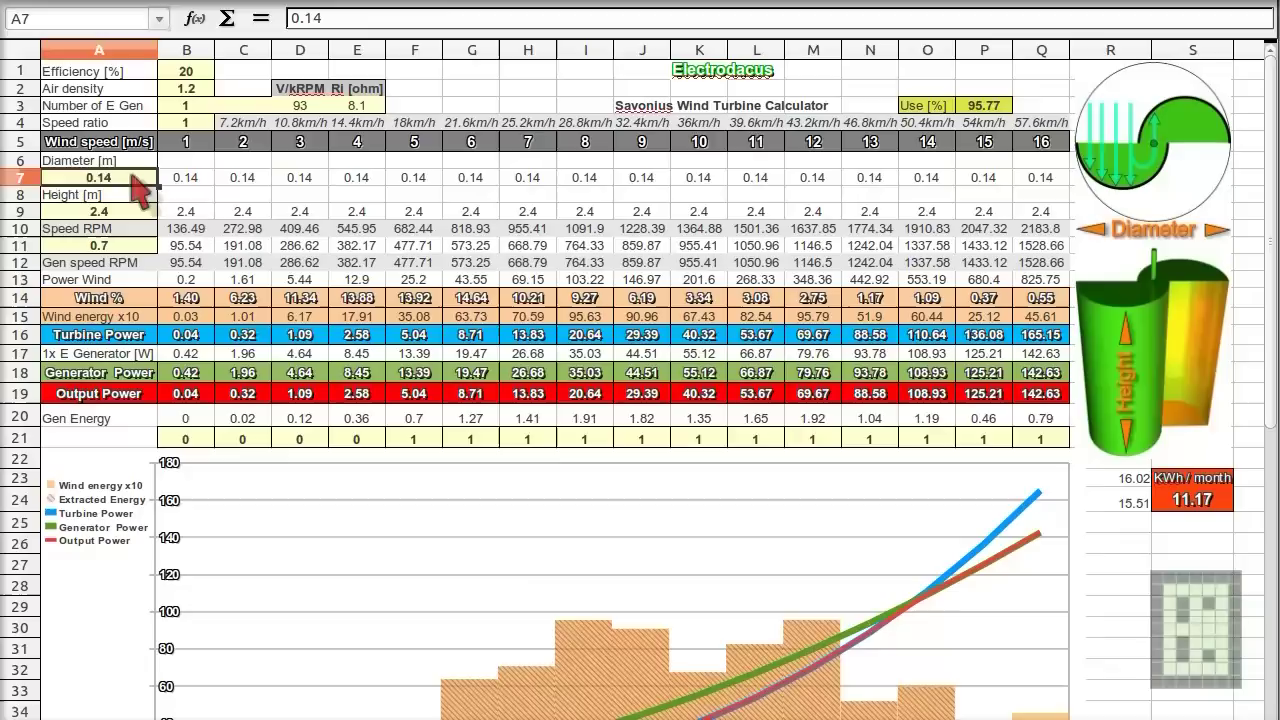
double_click(150, 178)
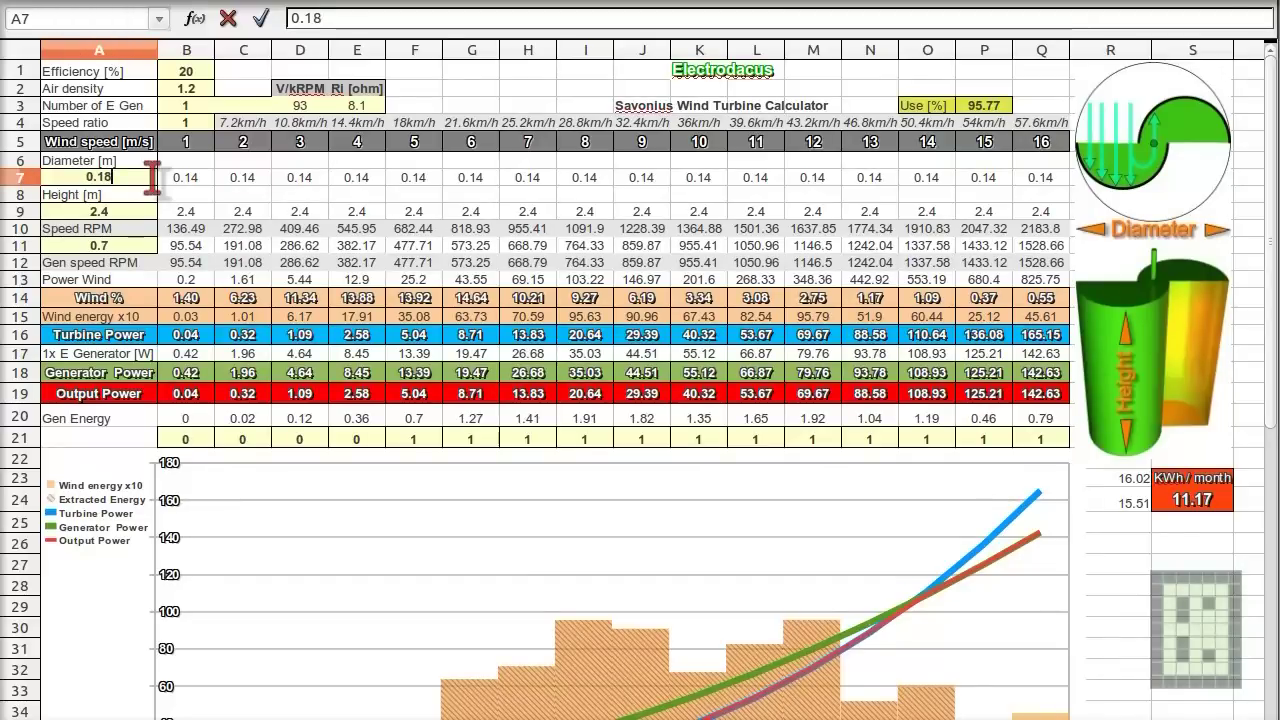
key("Return")
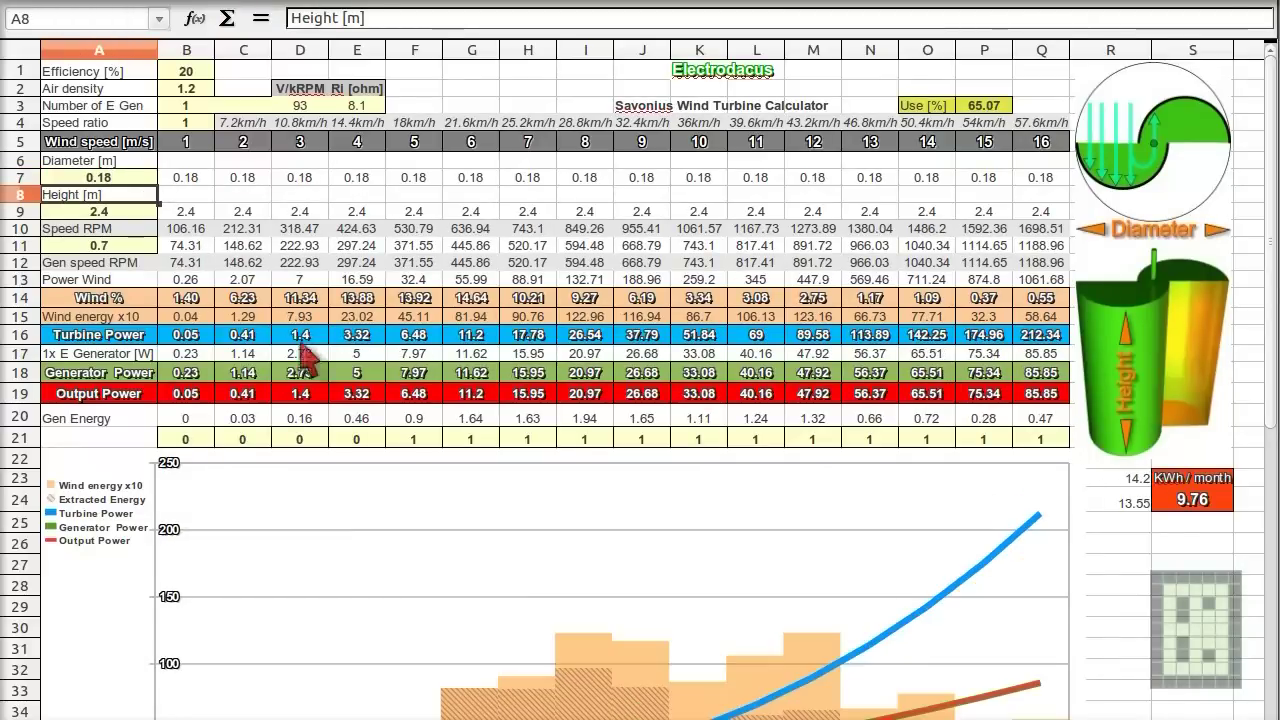
scroll(380, 375, "down", 3)
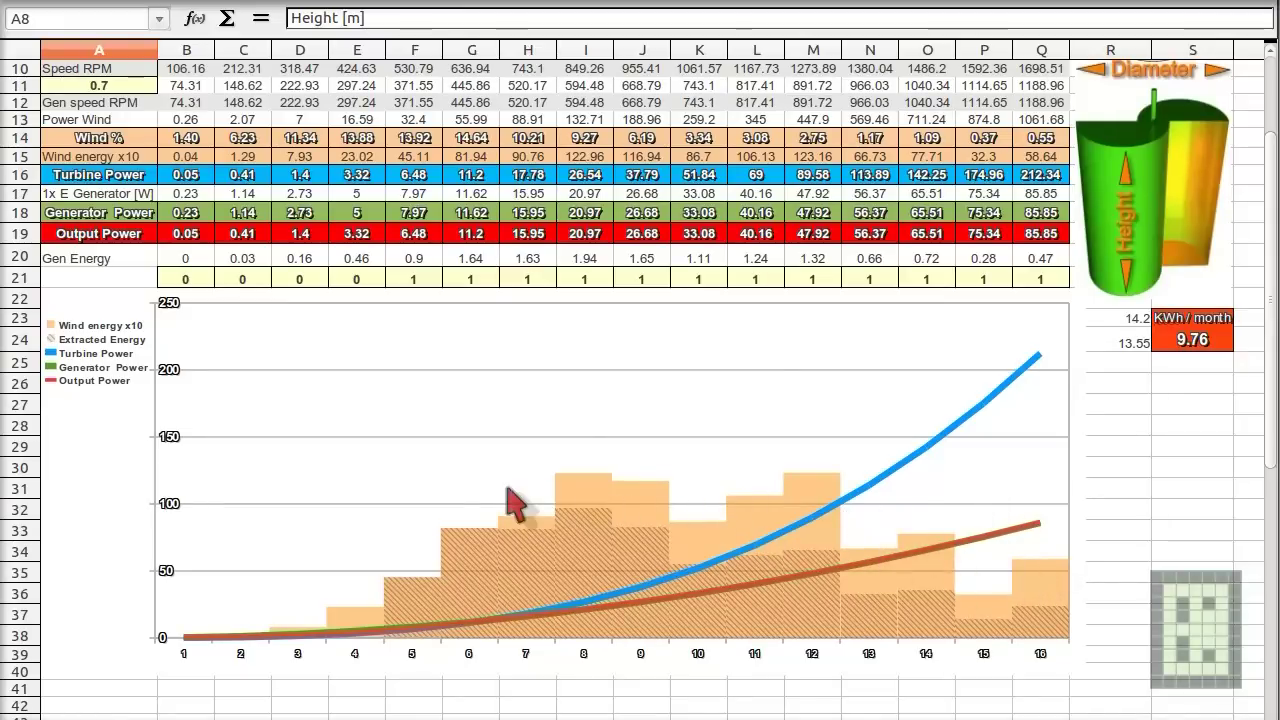
Examine the chart's power curves and extracted energy for the 0.18 m diameter, and inspect the Use [%] formula in P3.
scroll(877, 455, "down", 1)
scroll(877, 455, "up", 2)
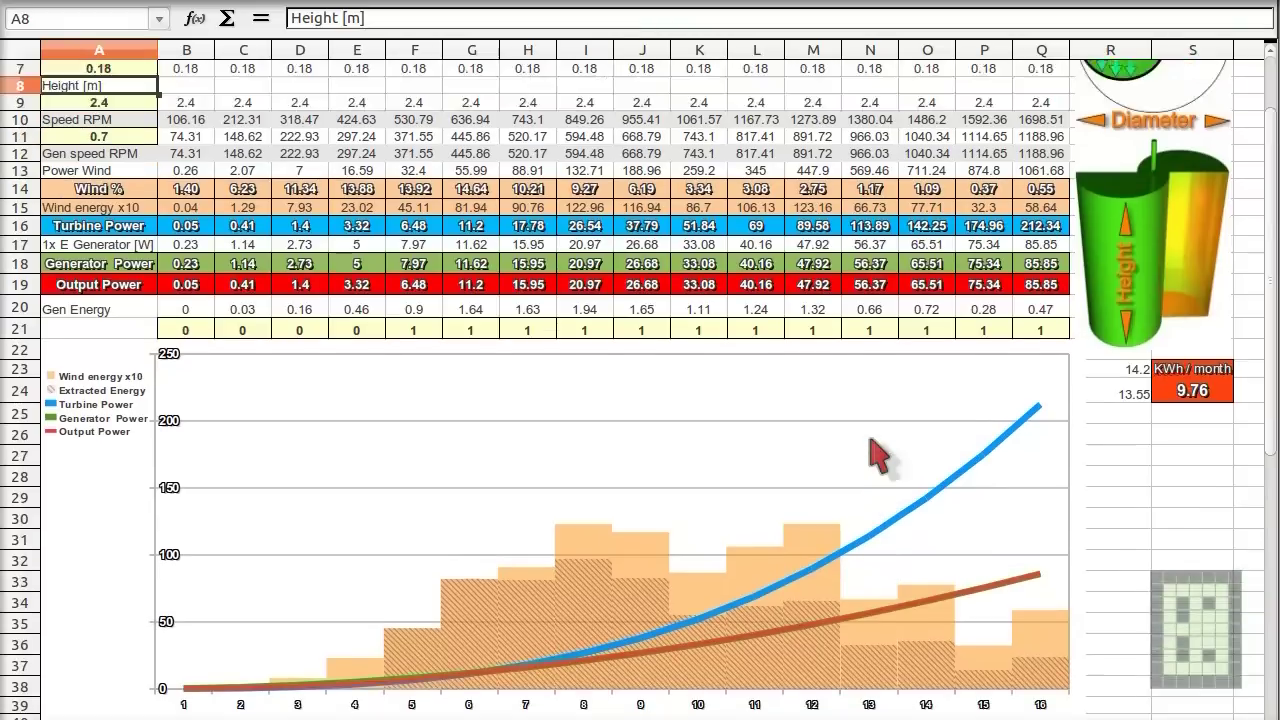
scroll(175, 120, "up", 1)
scroll(175, 120, "down", 1)
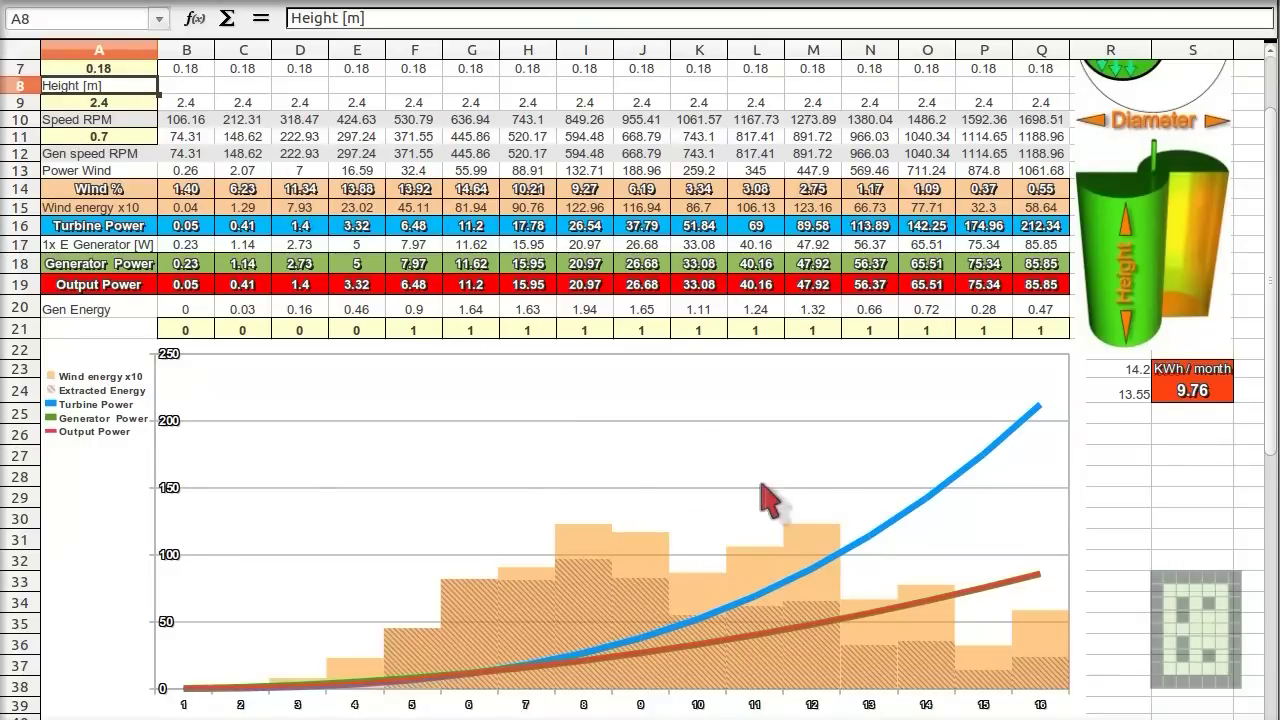
scroll(790, 563, "down", 1)
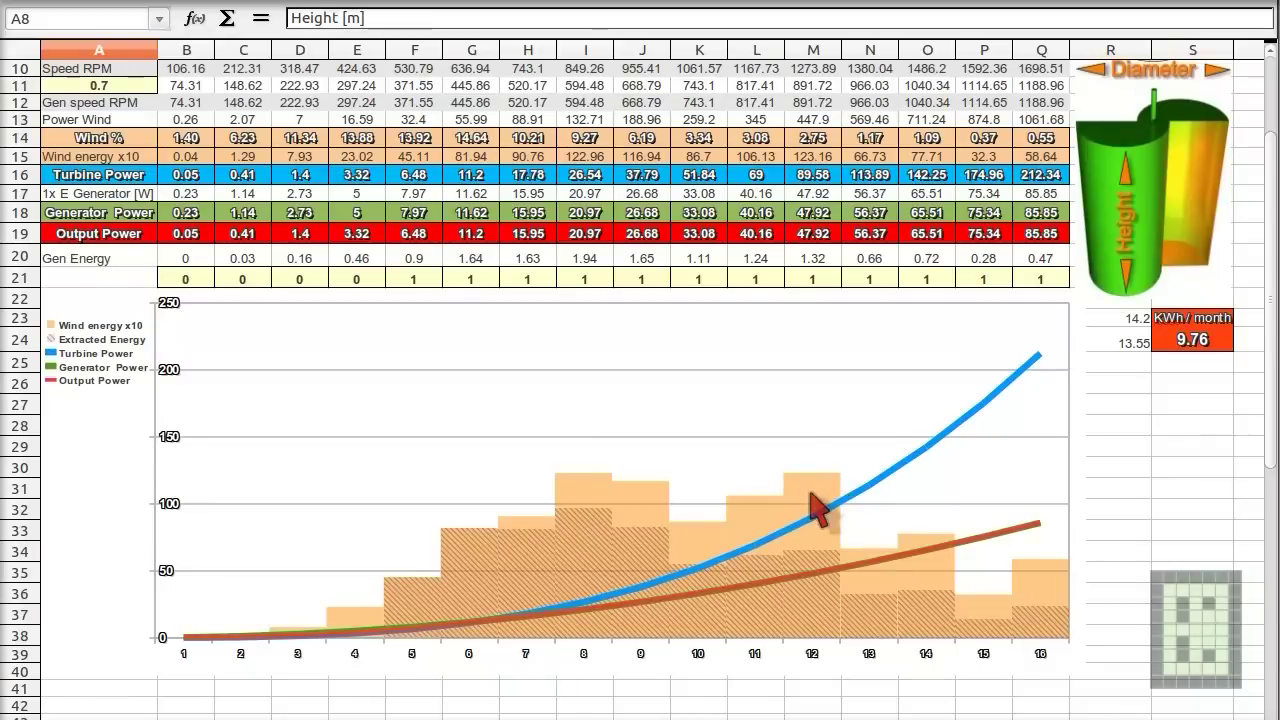
scroll(815, 510, "up", 3)
left_click(982, 108)
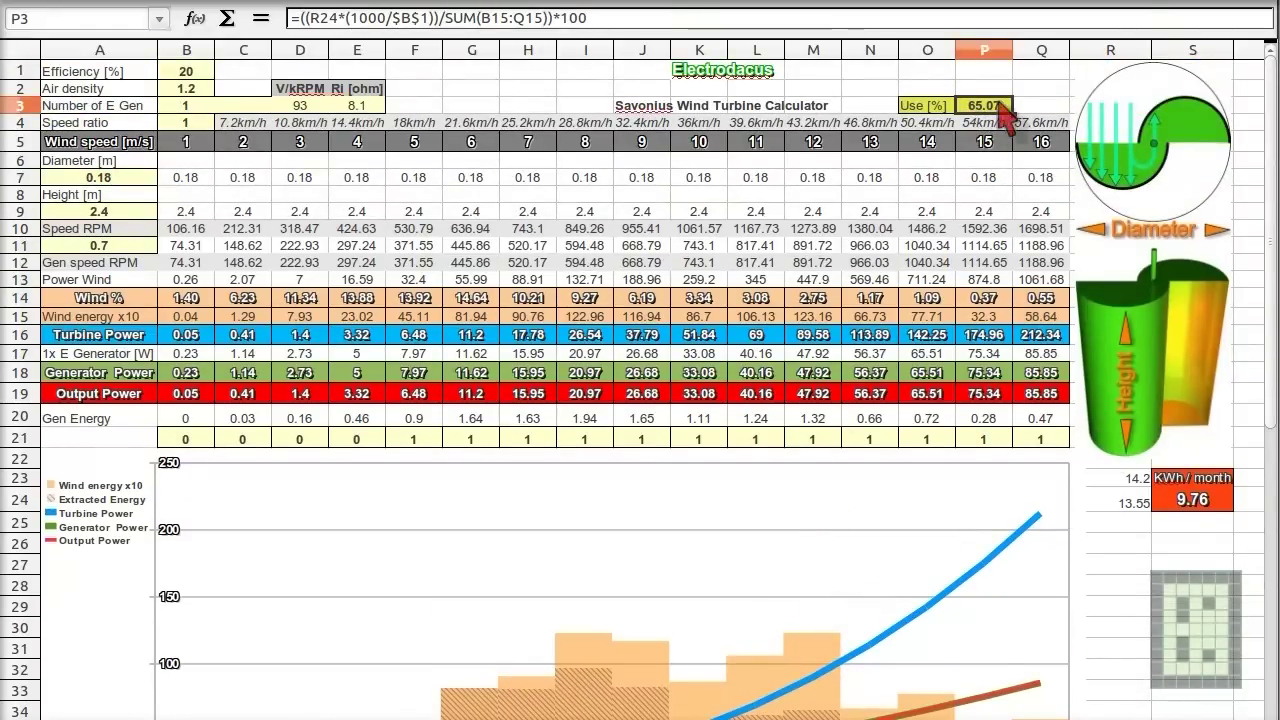
scroll(800, 612, "down", 1)
scroll(785, 615, "up", 1)
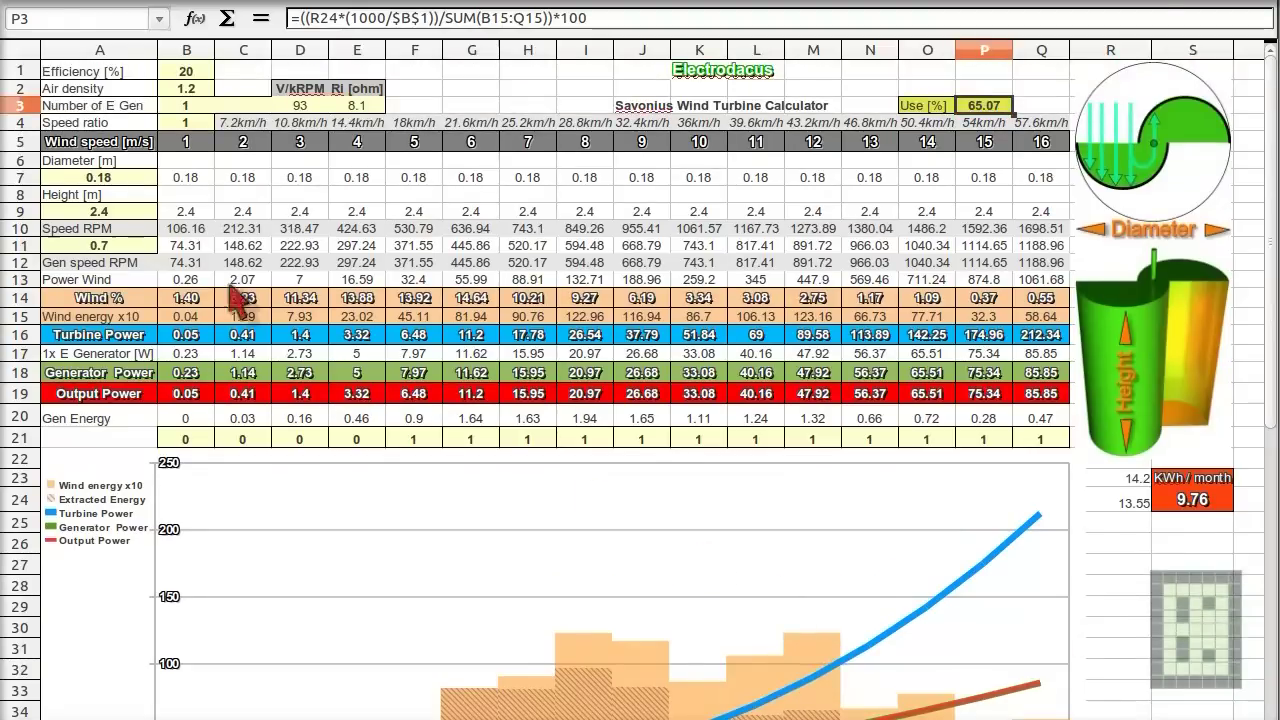
Set the turbine diameter in A7 to 0.14 m.
left_click(125, 181)
type("0.")
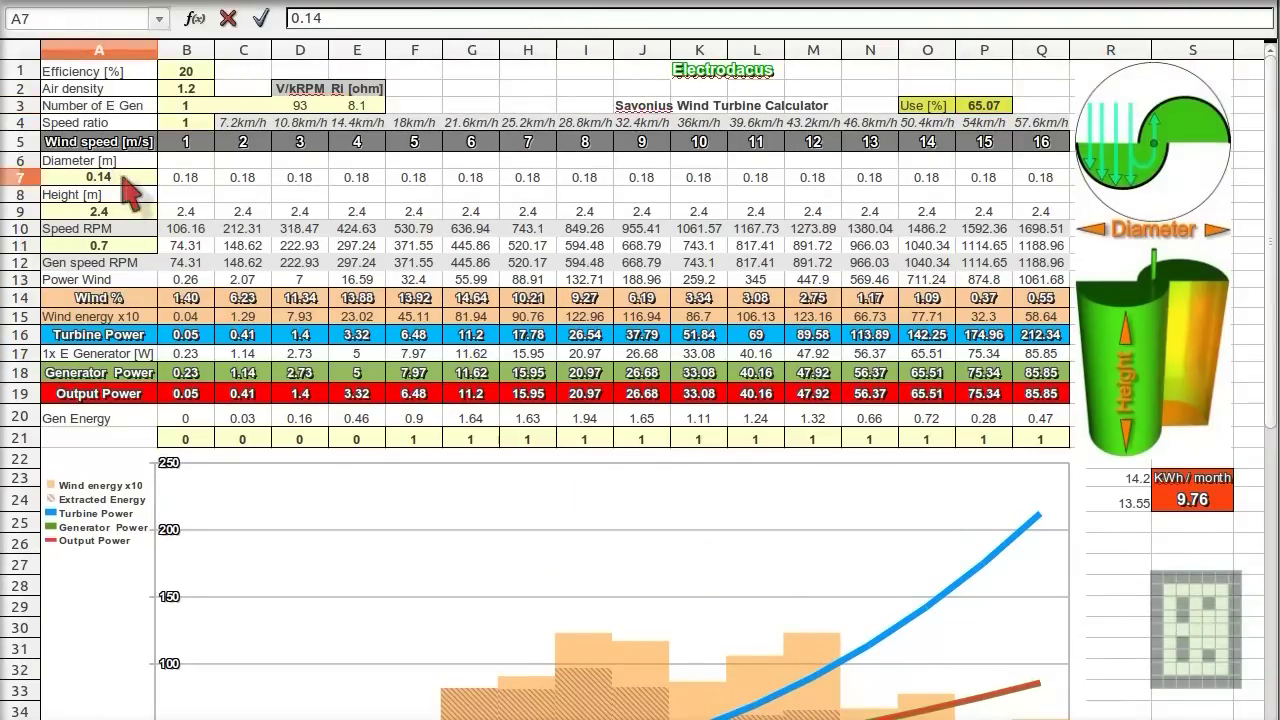
key("Return")
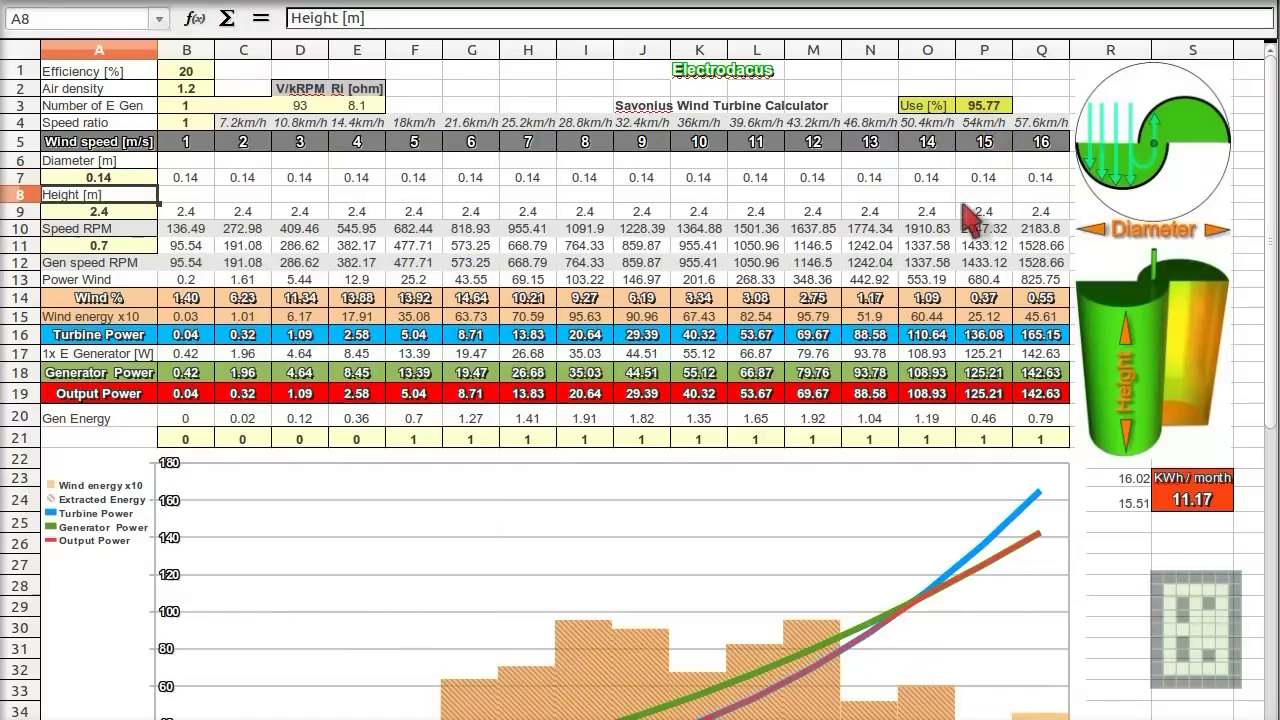
Check the effect of the new diameter on the Use [%] value and chart, and inspect the KWh / month formula in S24.
scroll(975, 215, "down", 2)
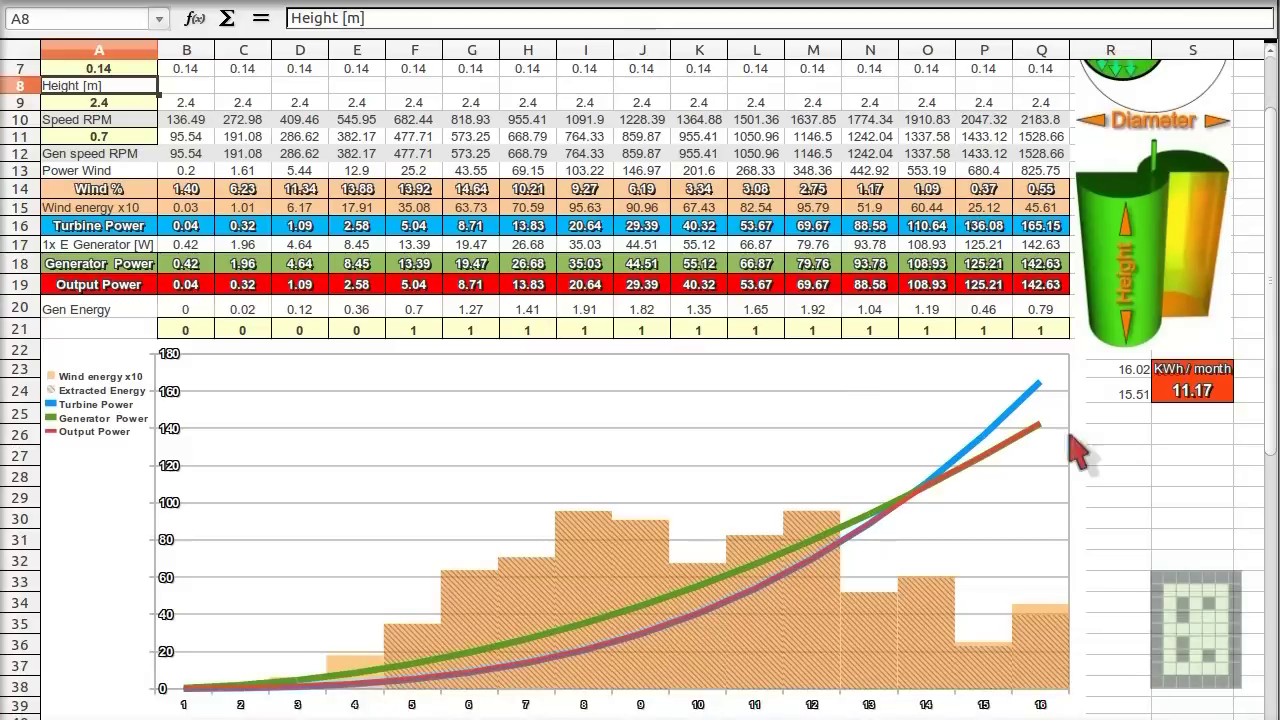
scroll(858, 393, "up", 2)
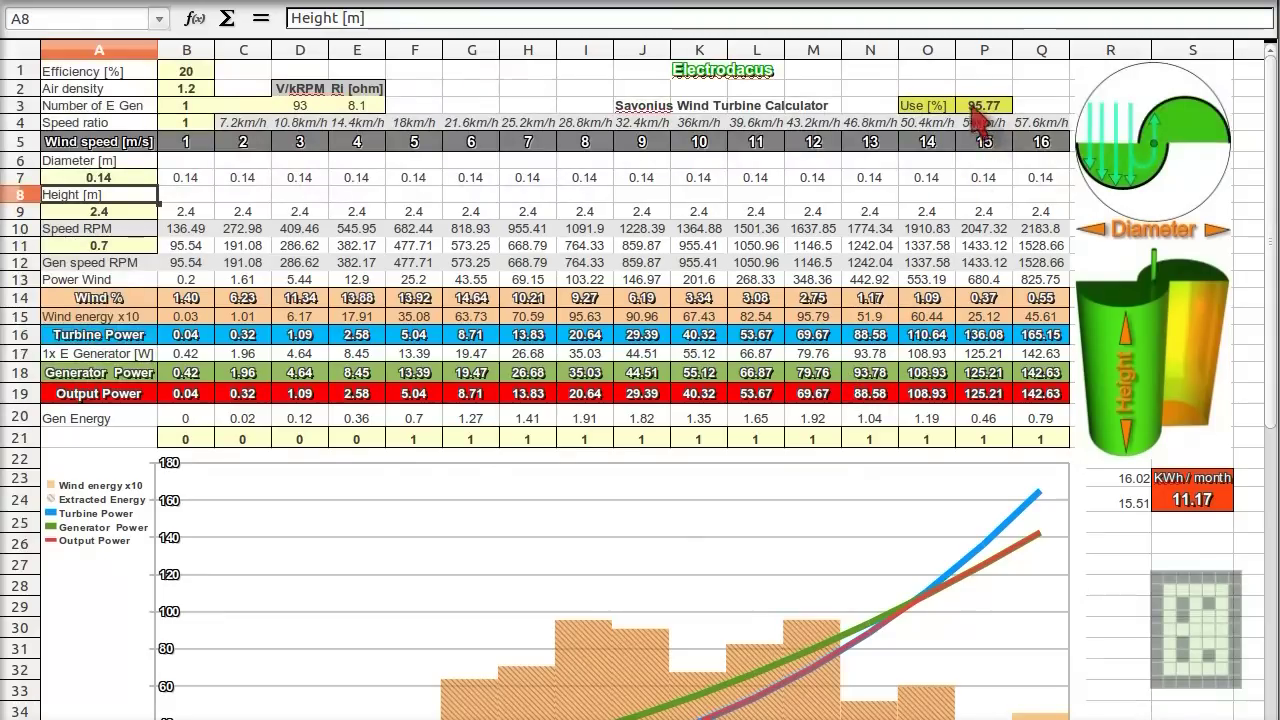
scroll(934, 219, "down", 2)
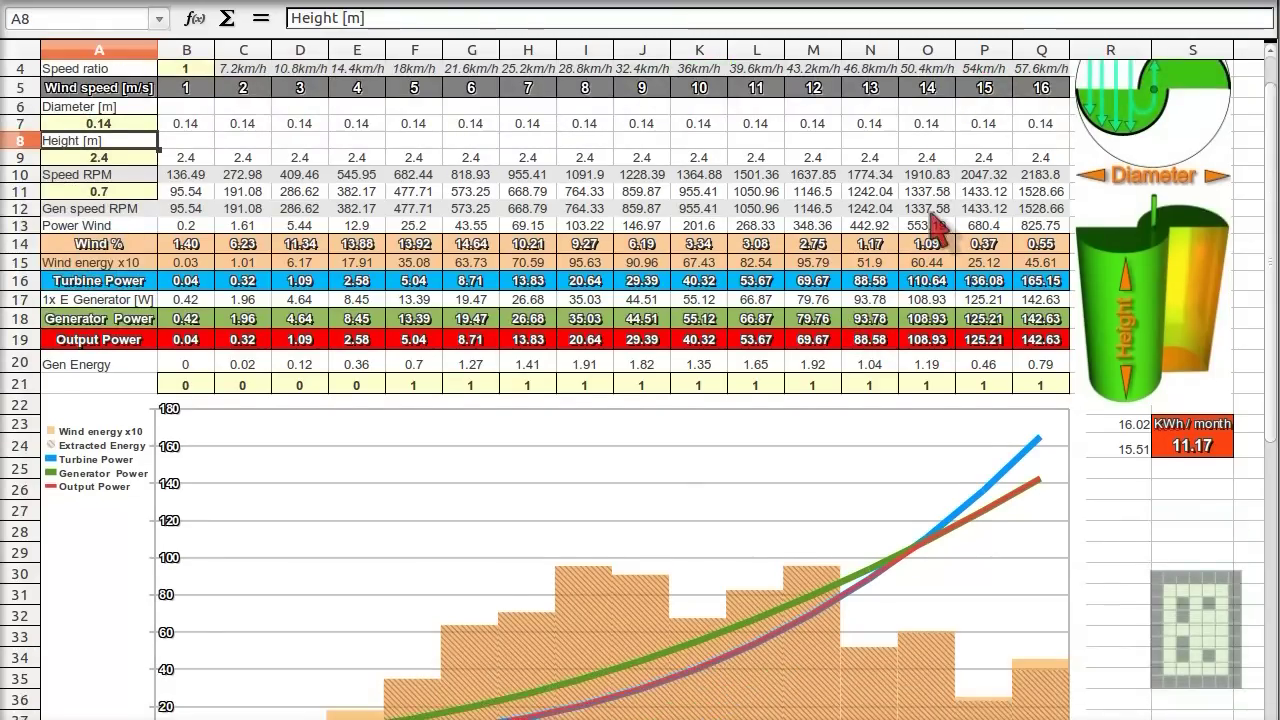
scroll(937, 228, "down", 1)
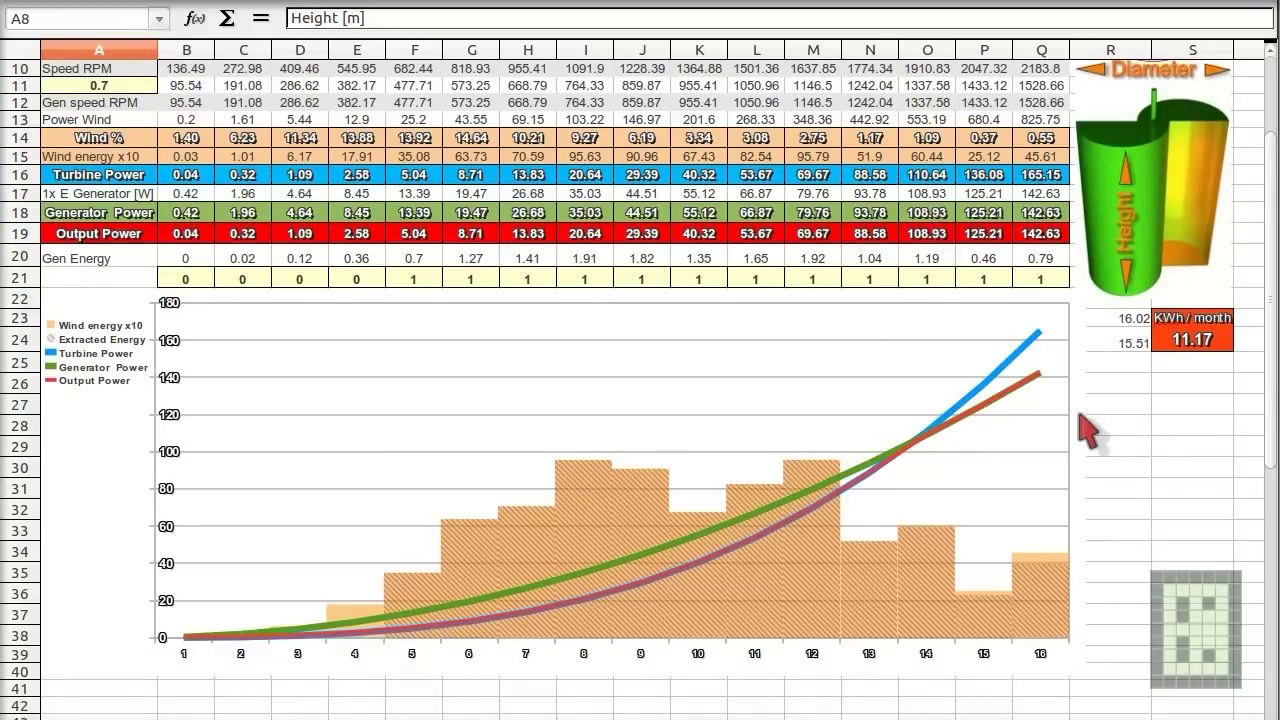
scroll(1090, 425, "up", 1)
scroll(1090, 425, "down", 1)
left_click(1200, 342)
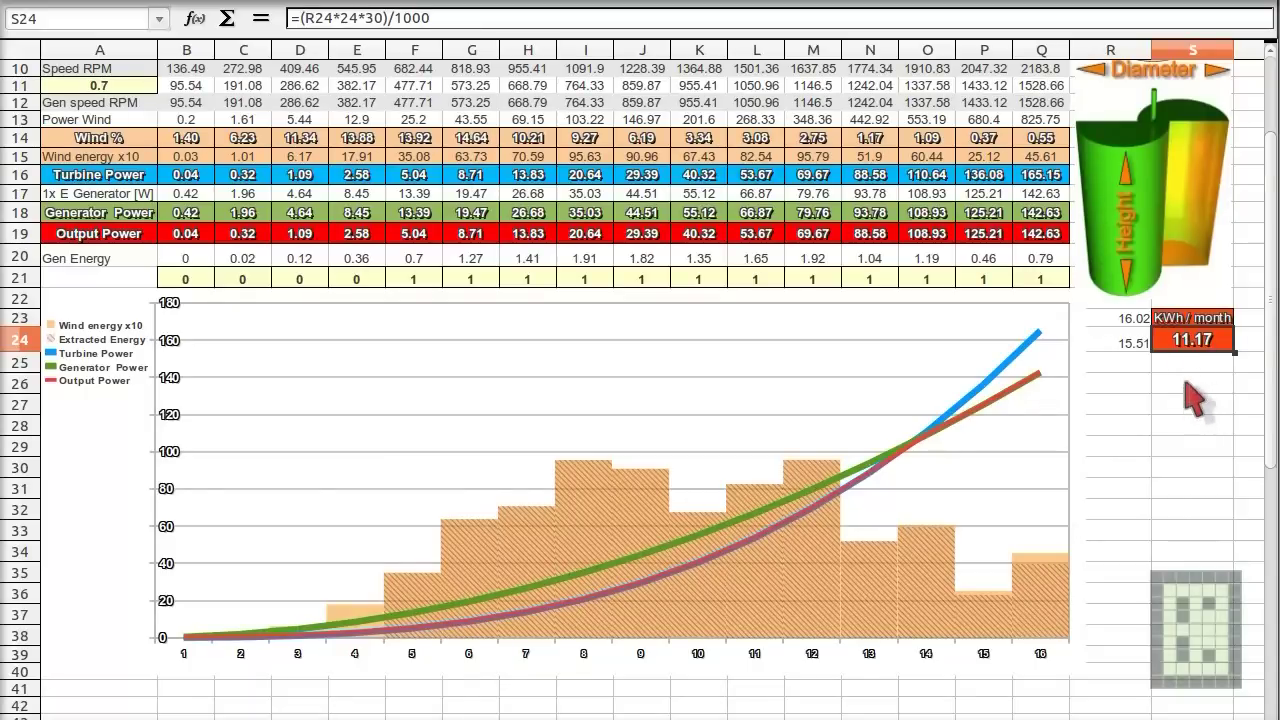
left_click(1180, 364)
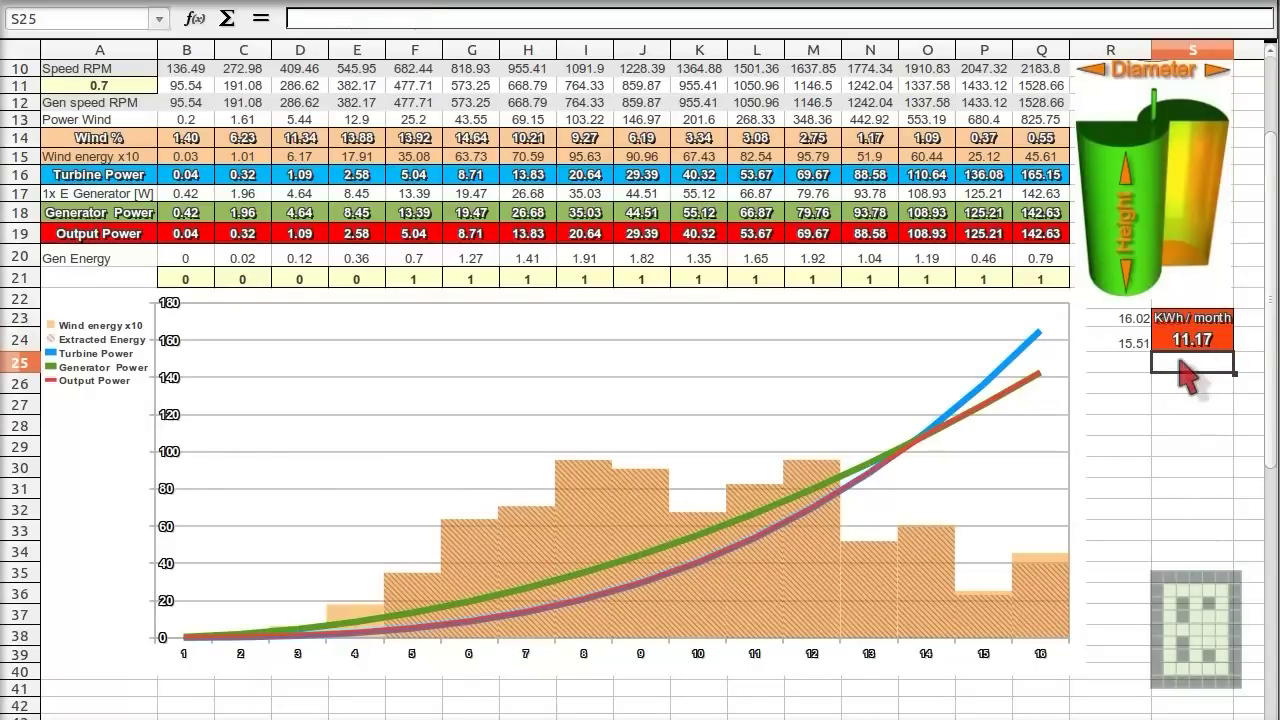
Compare the turbine, generator and output power rows with their curves and the wind energy bars in the chart.
scroll(1172, 416, "up", 3)
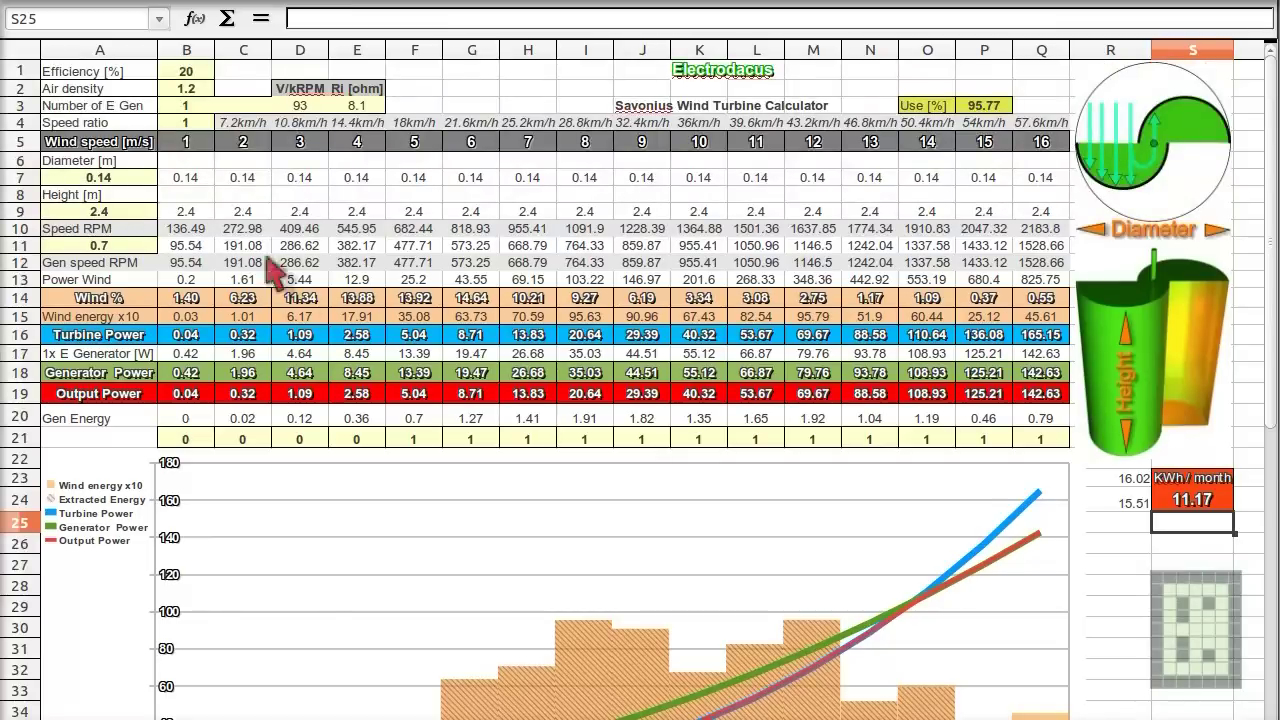
scroll(418, 372, "down", 4)
scroll(416, 370, "up", 1)
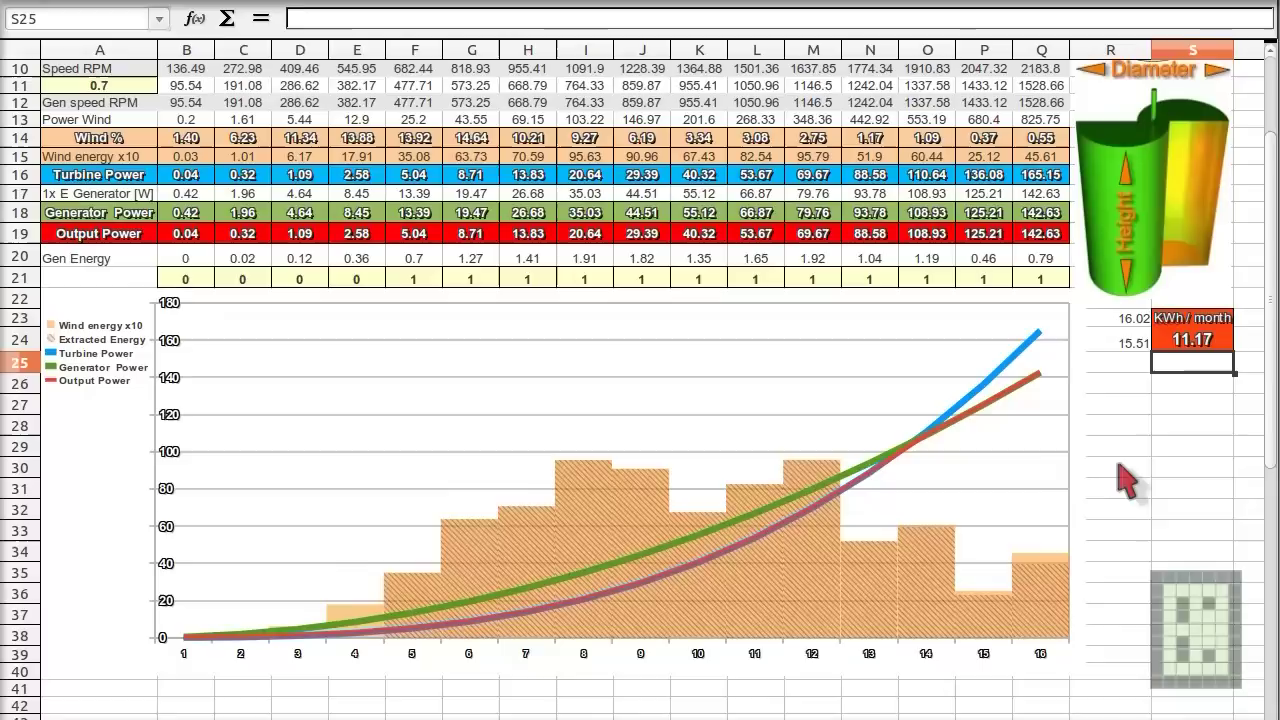
scroll(595, 430, "up", 3)
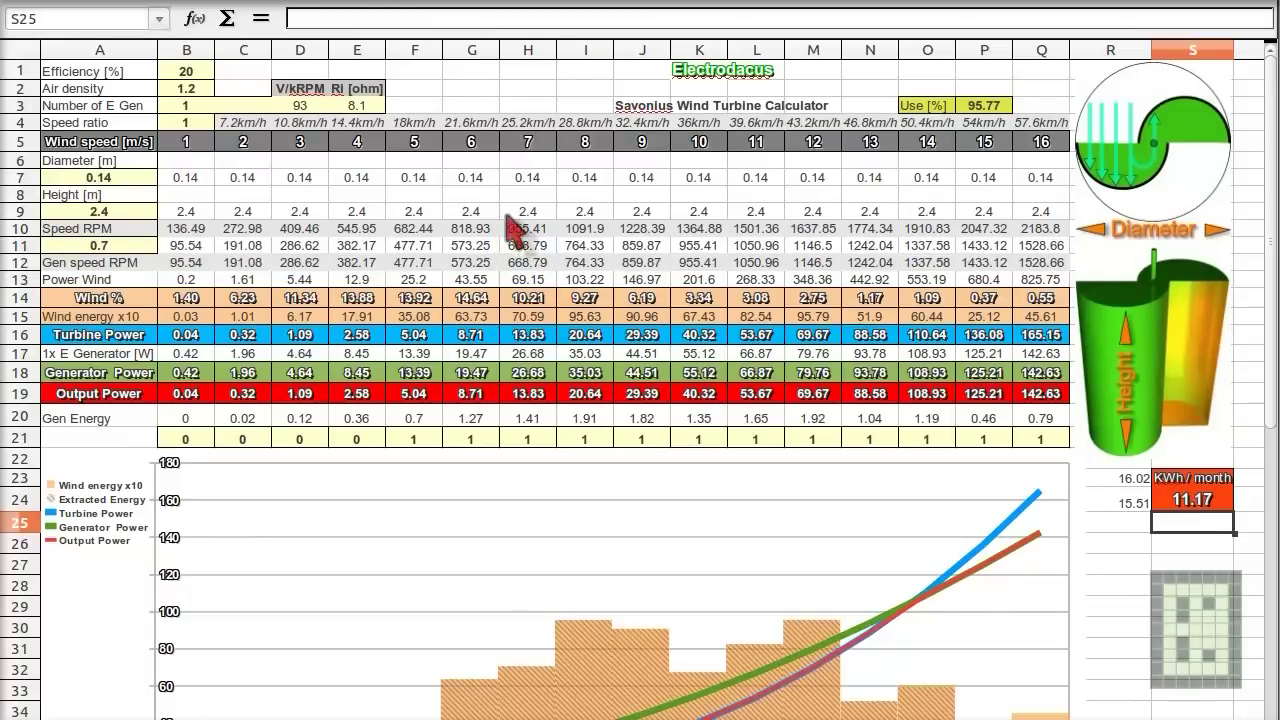
scroll(500, 243, "down", 3)
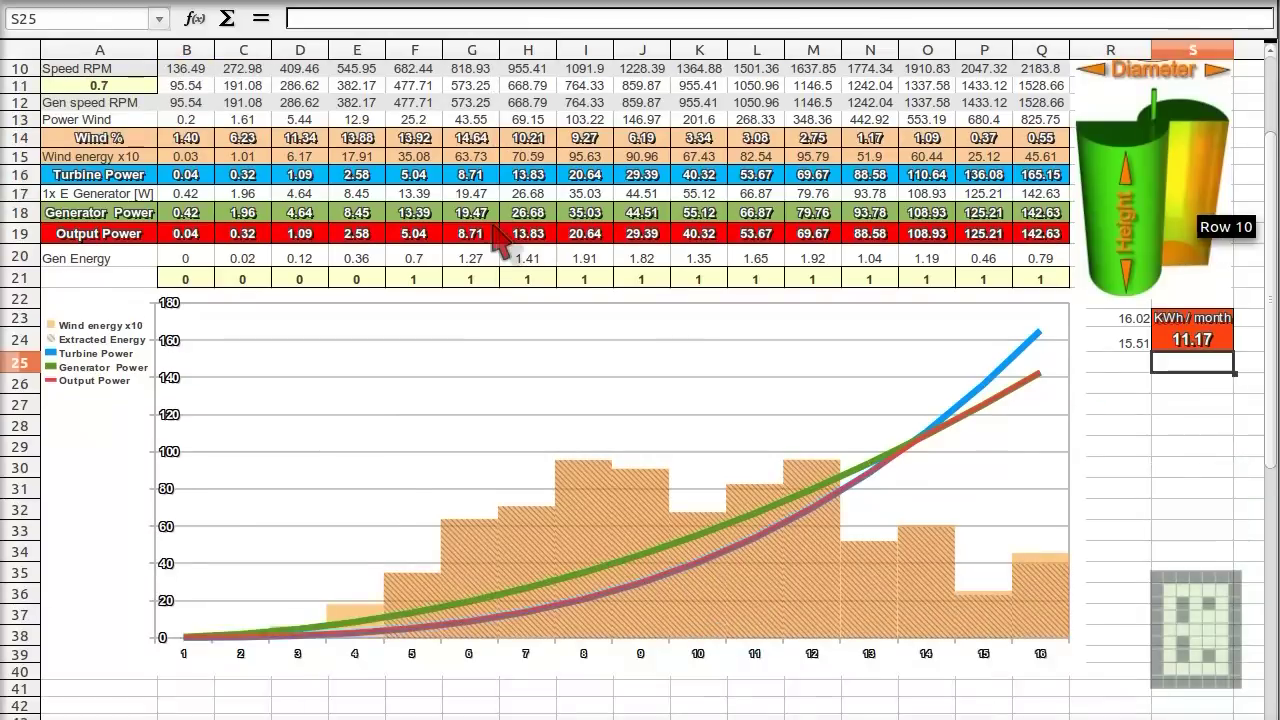
scroll(500, 243, "up", 3)
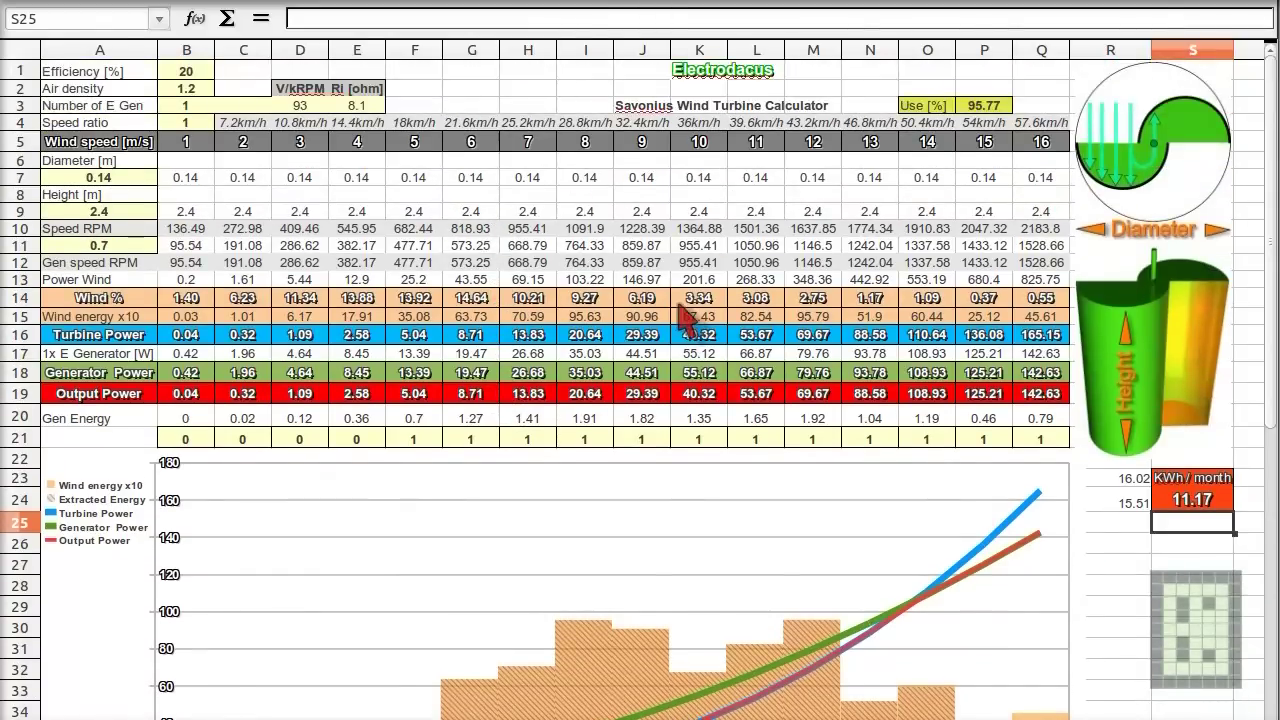
scroll(688, 318, "down", 3)
scroll(688, 318, "up", 3)
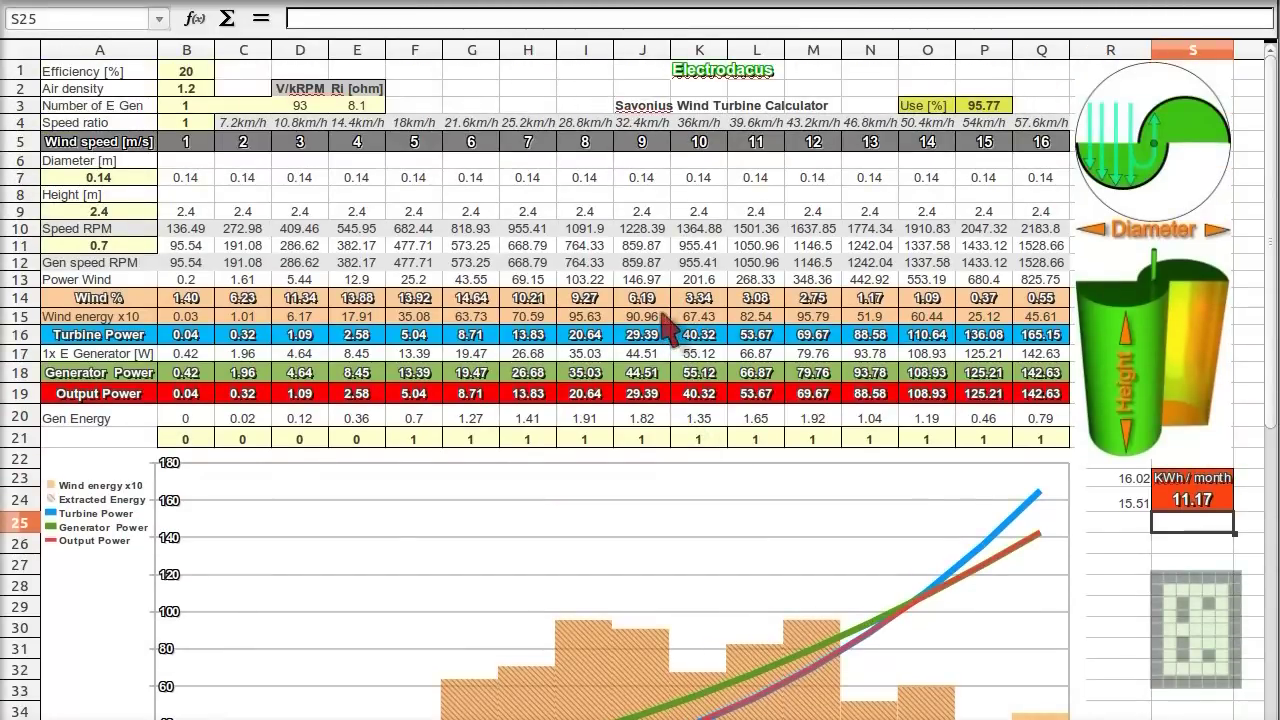
scroll(664, 320, "down", 3)
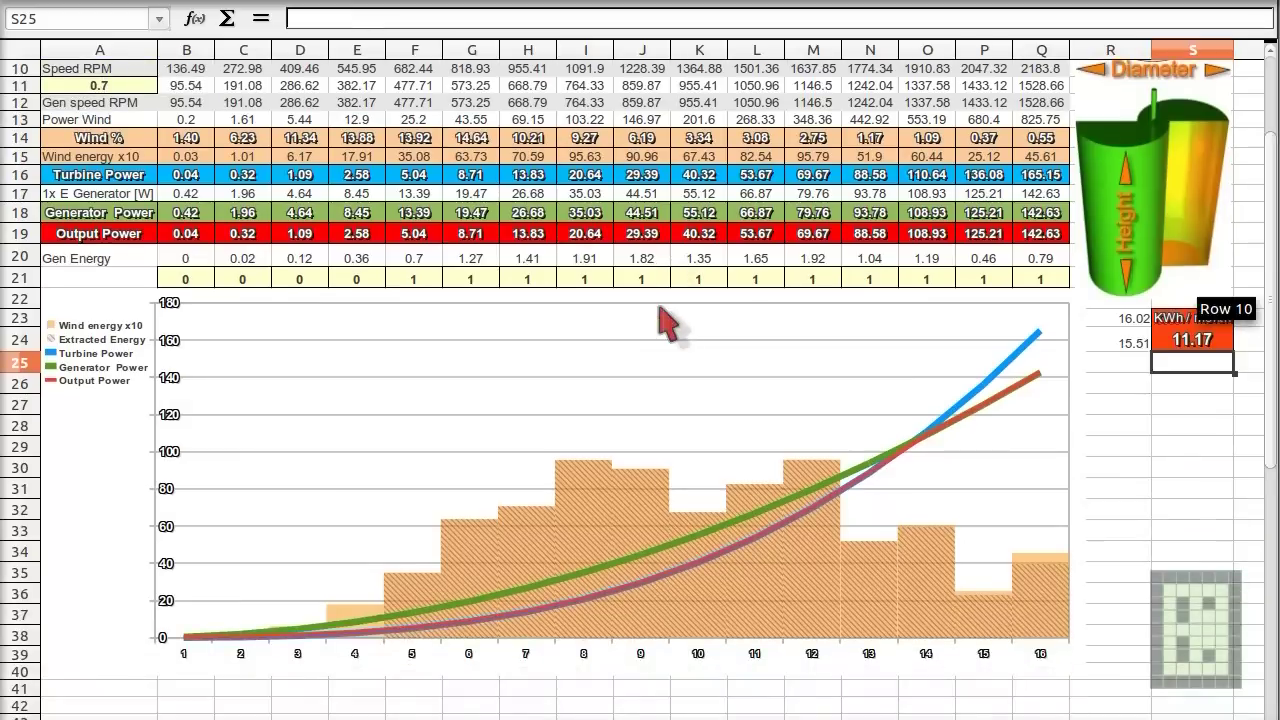
scroll(664, 320, "up", 3)
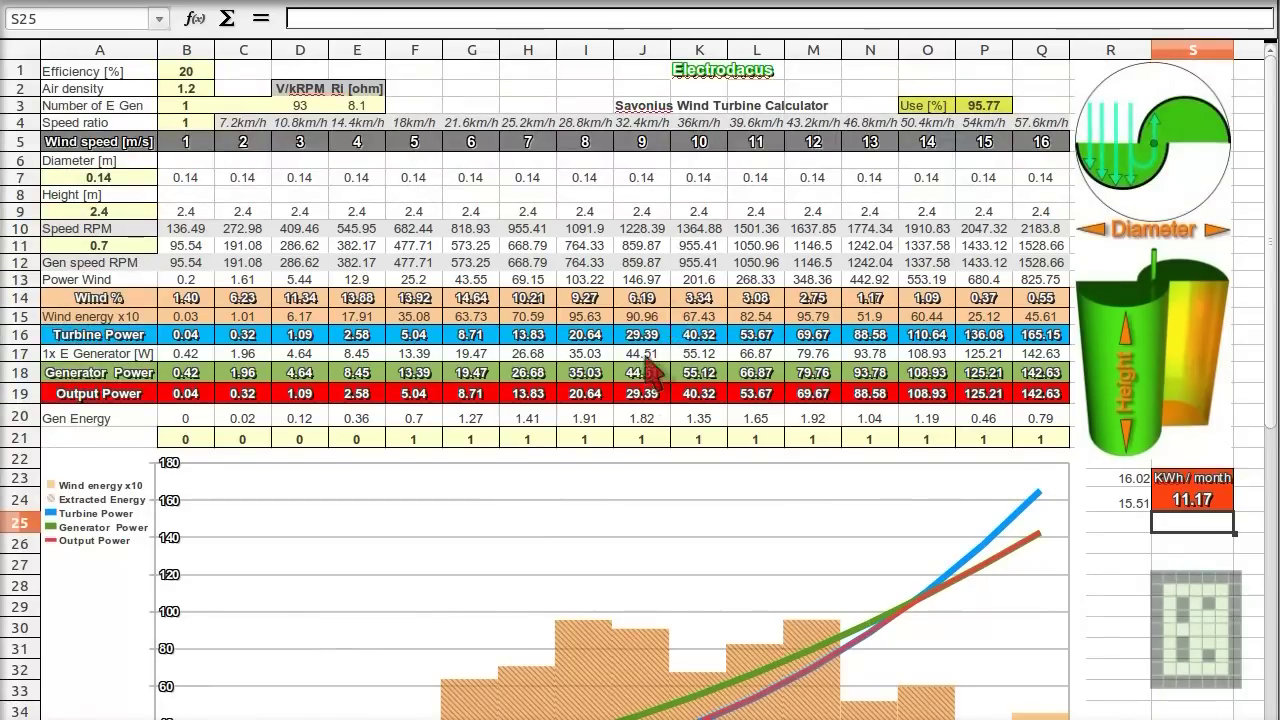
scroll(790, 352, "down", 3)
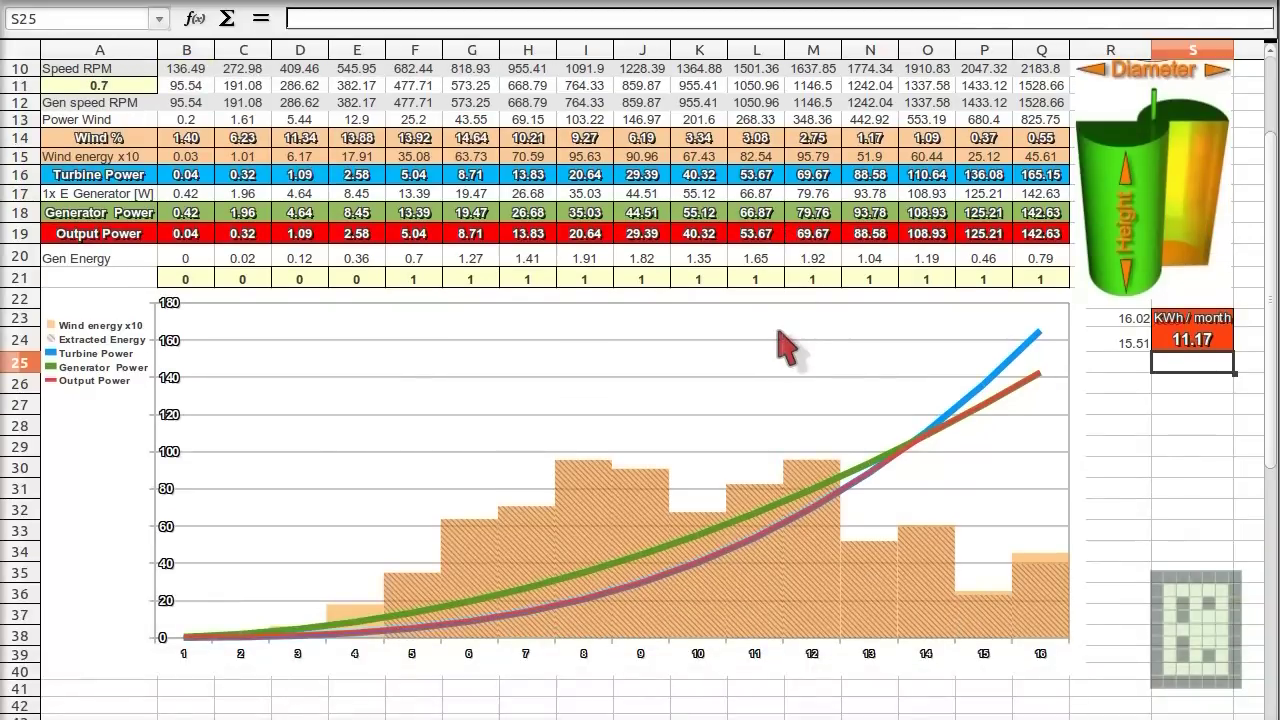
scroll(787, 348, "up", 3)
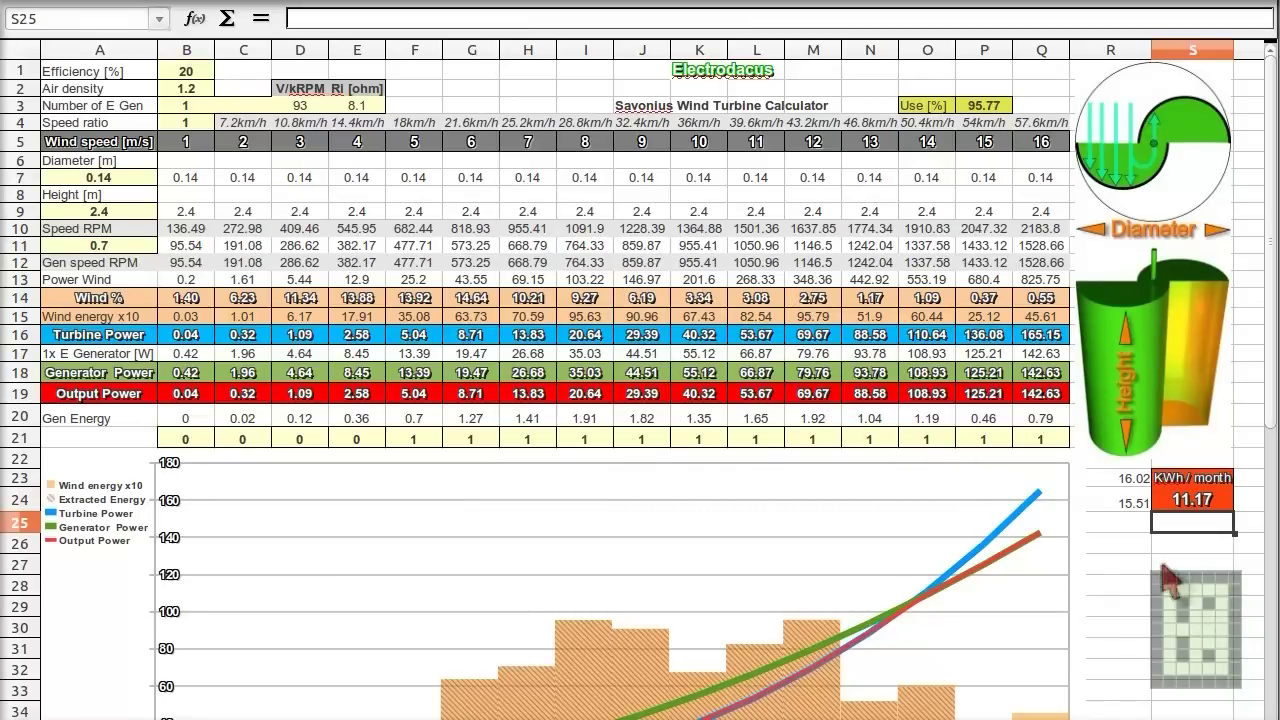
scroll(1148, 560, "down", 1)
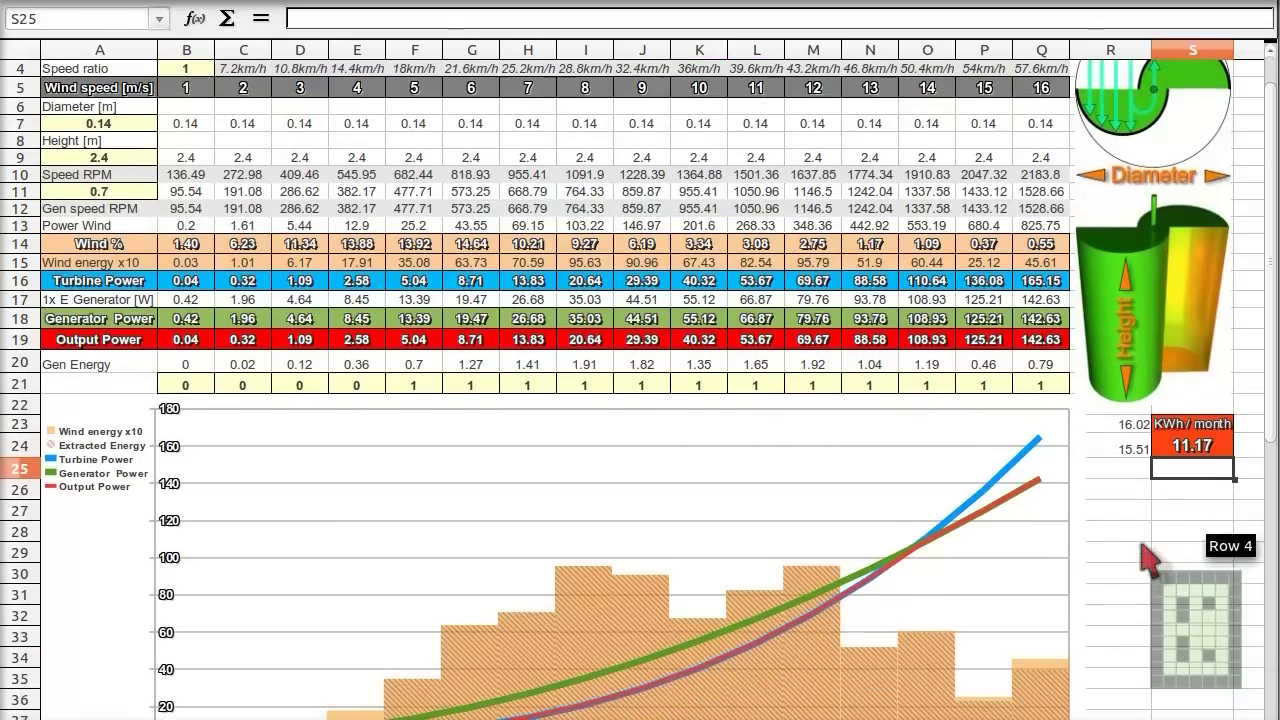
scroll(1148, 562, "down", 2)
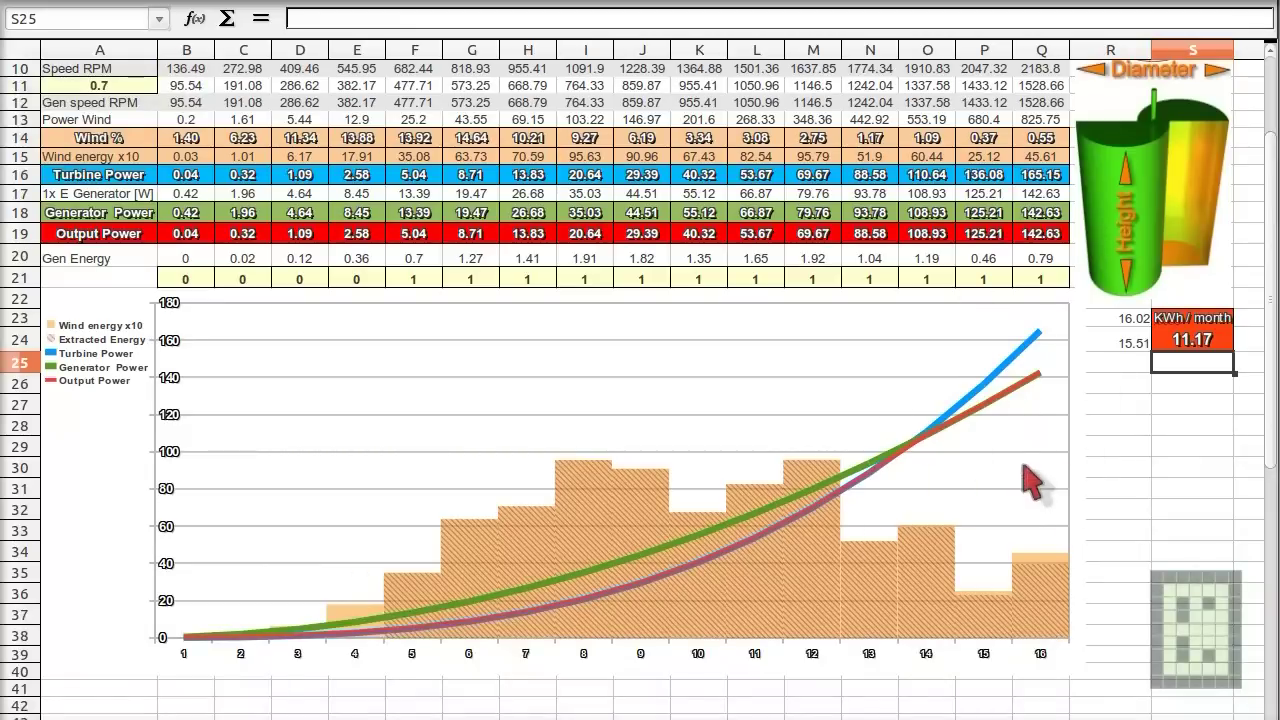